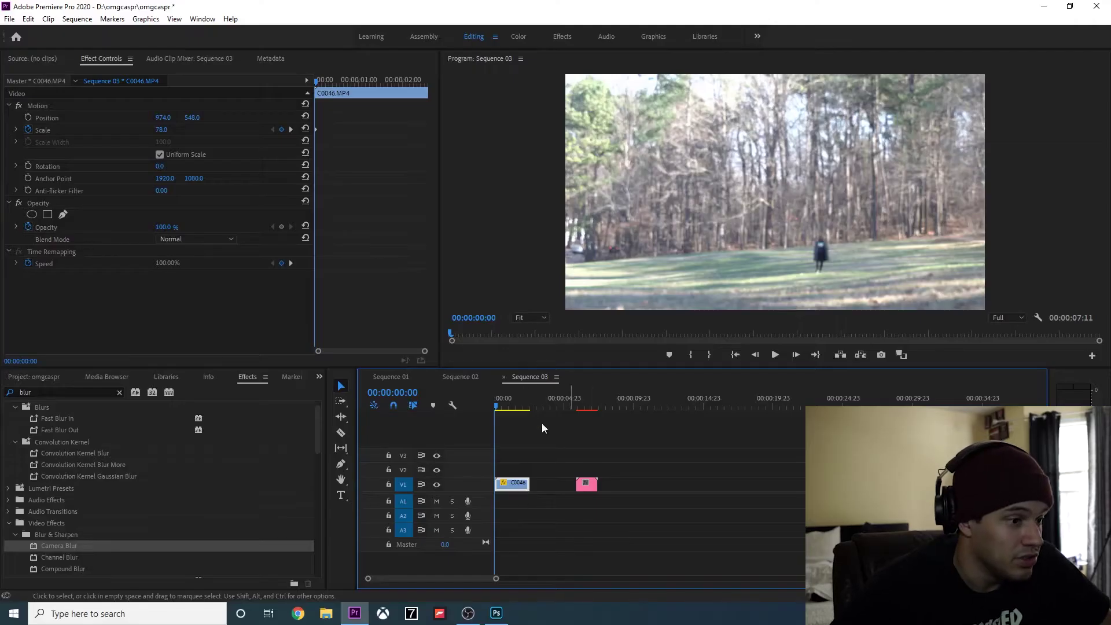
left_click_drag(547, 412, 578, 430)
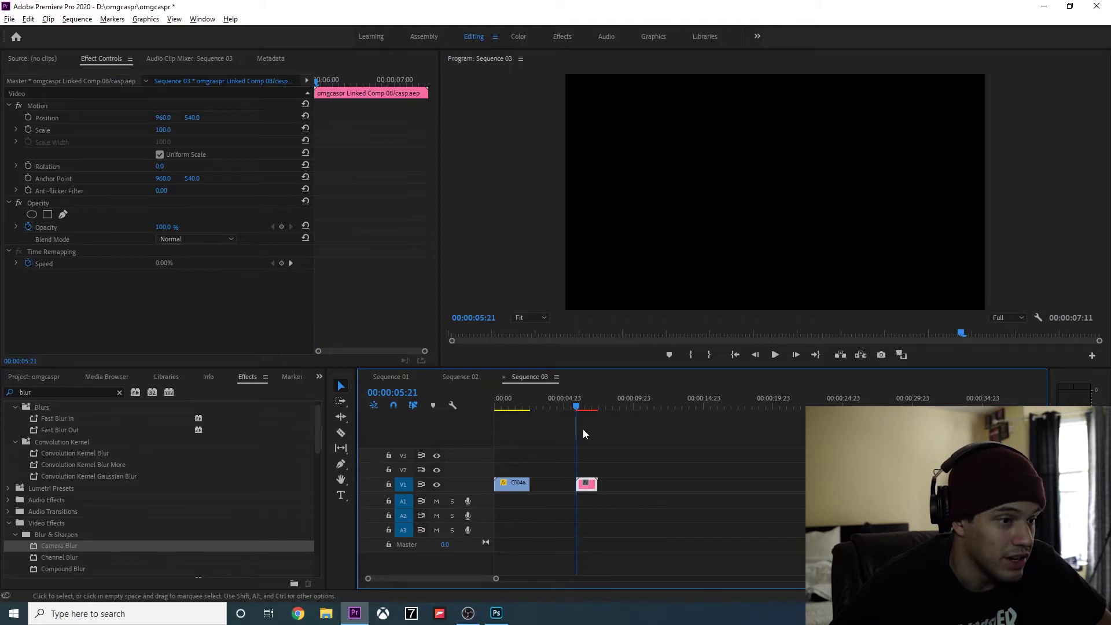
scroll(582, 428, "up", 2)
left_click(578, 412)
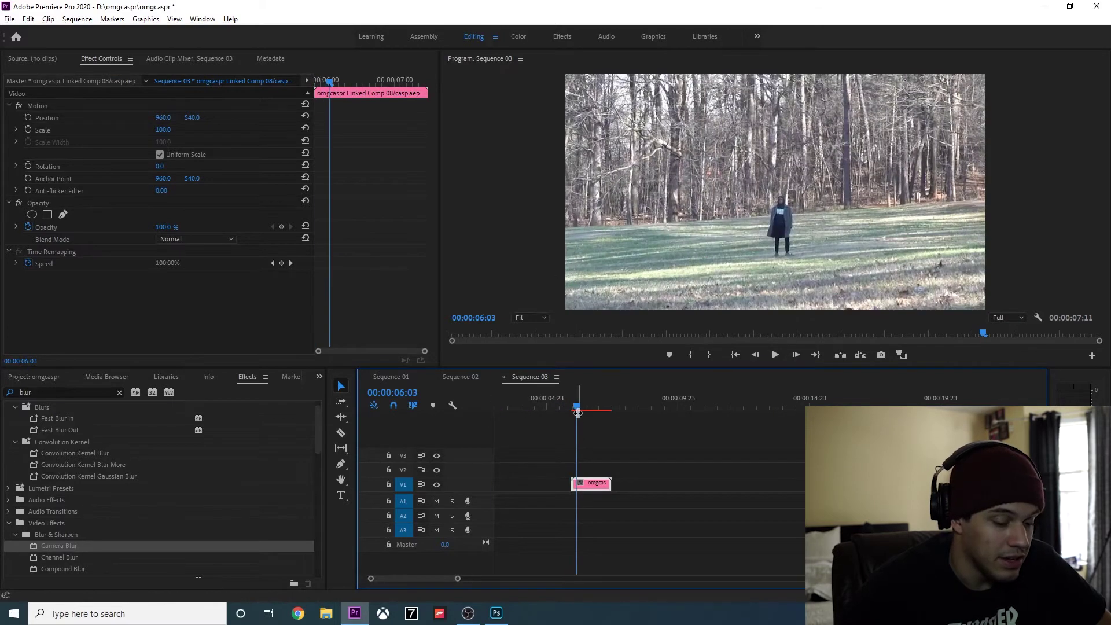
key("Left")
key("Left")
key("Left")
key("Left")
key("Left")
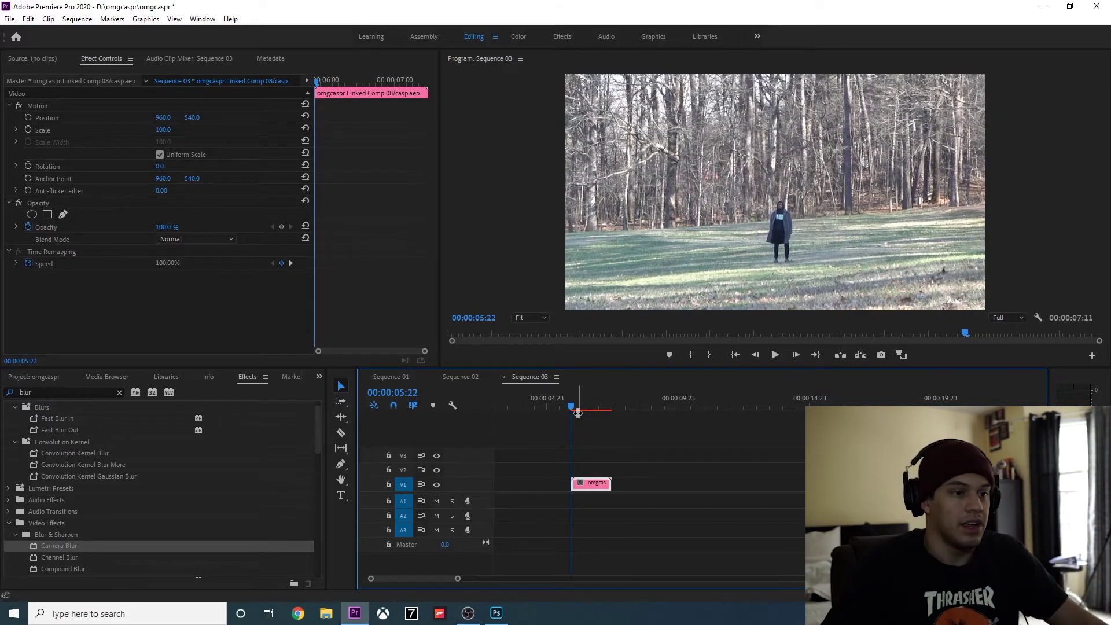
key("space")
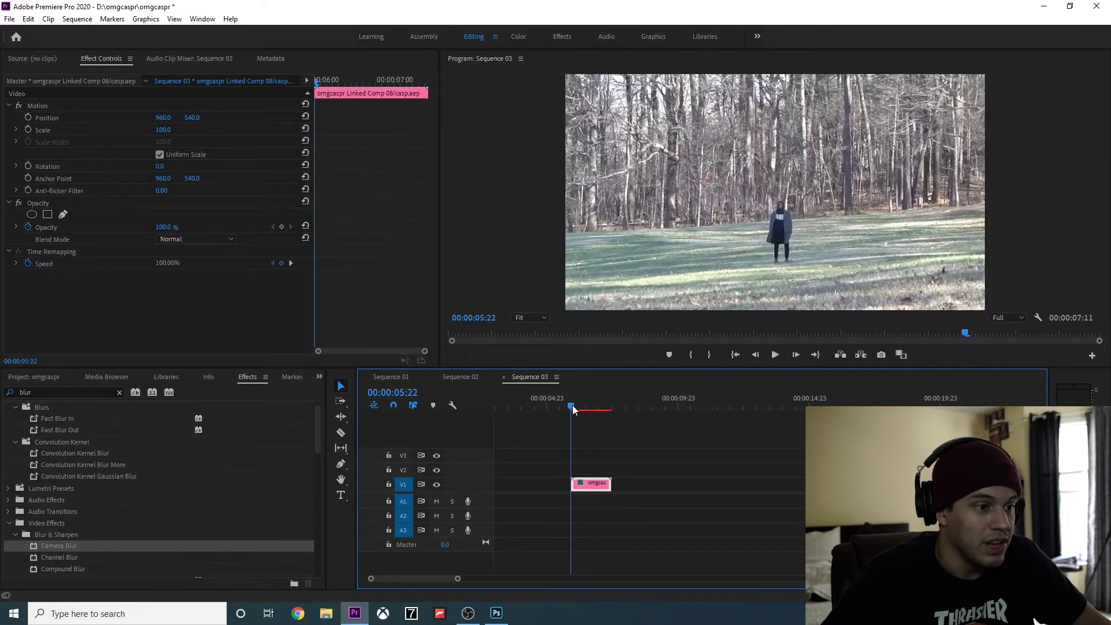
left_click_drag(580, 411, 574, 410)
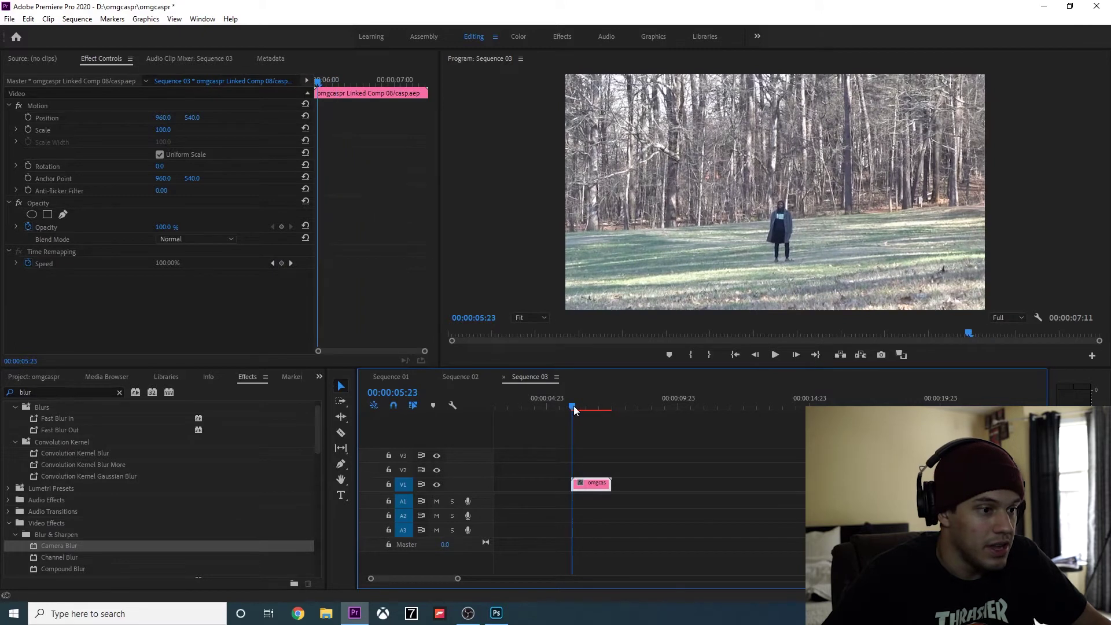
key("space")
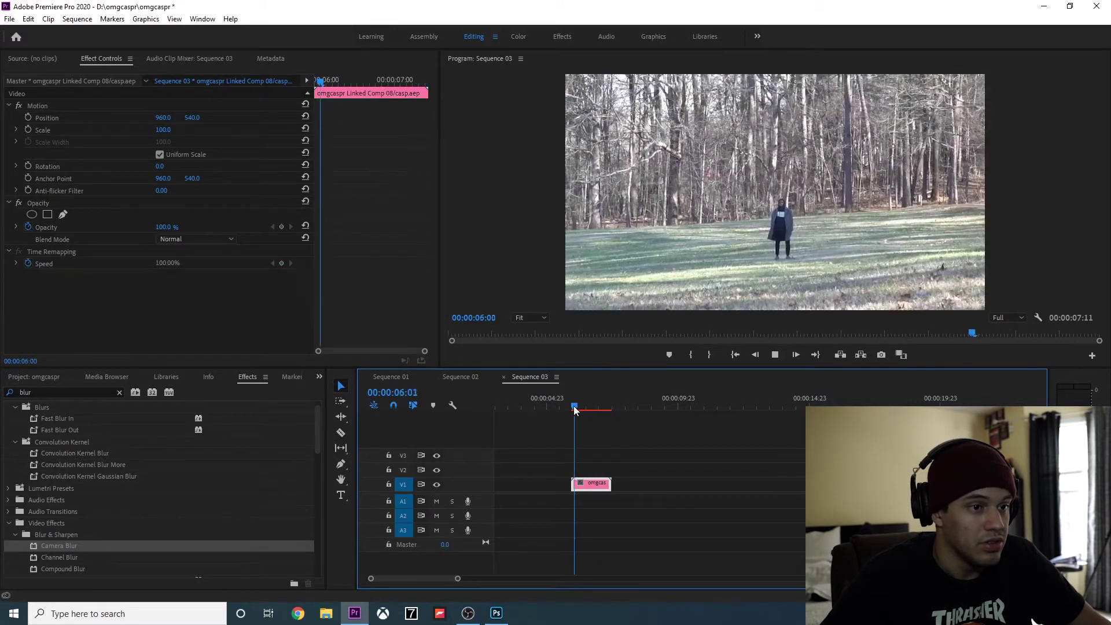
key("minus")
key("minus")
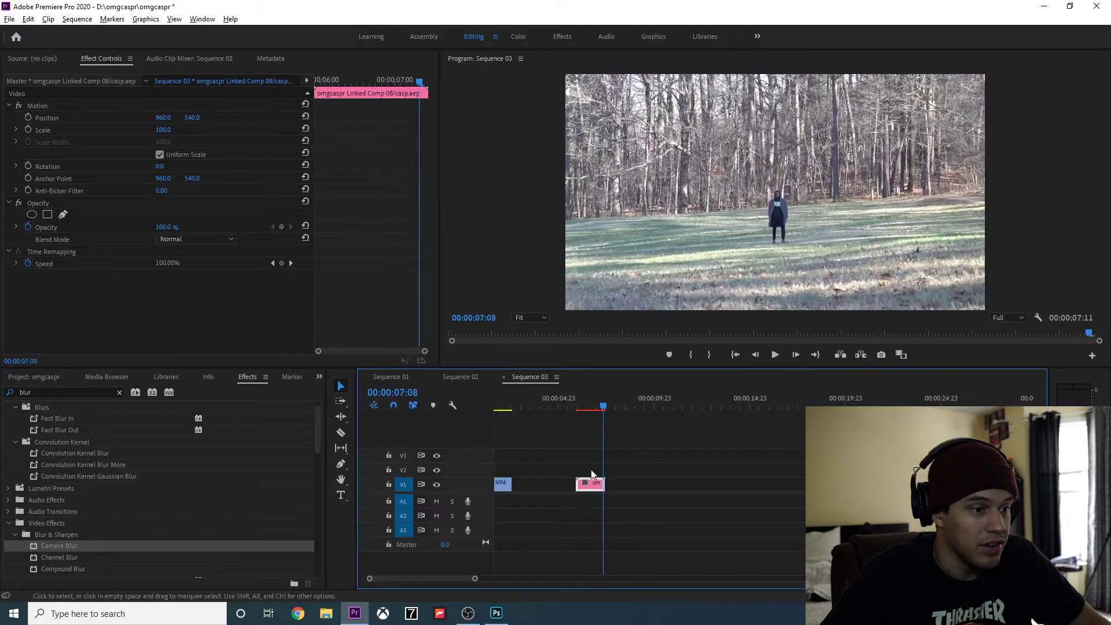
- Preview the sequence from the start, then replace the C0046.MP4 clip with an After Effects composition
key("Home")
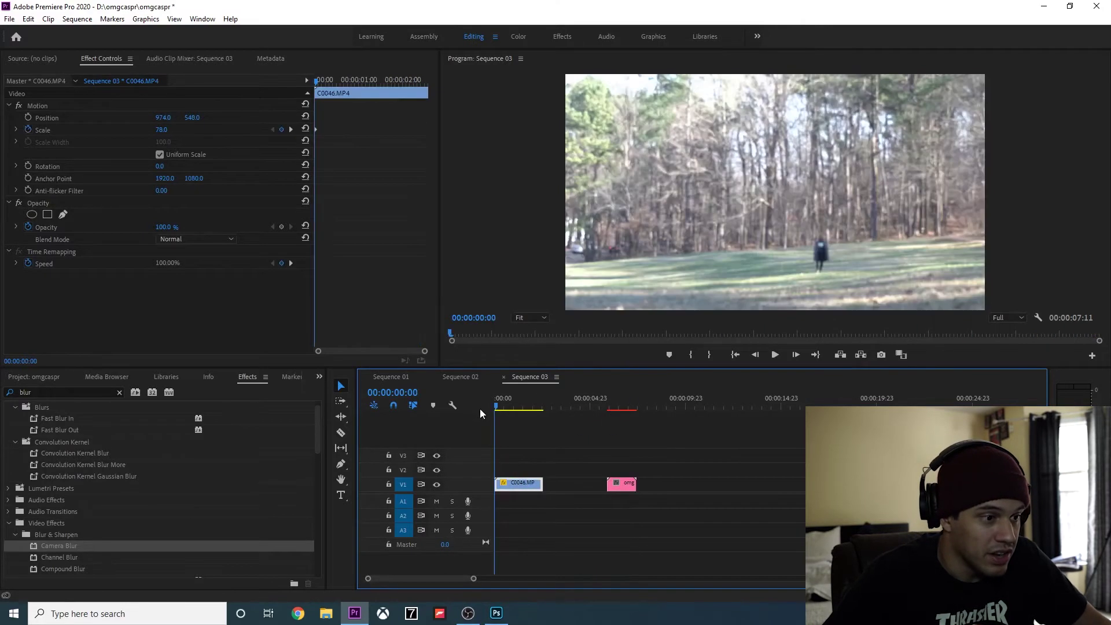
key("space")
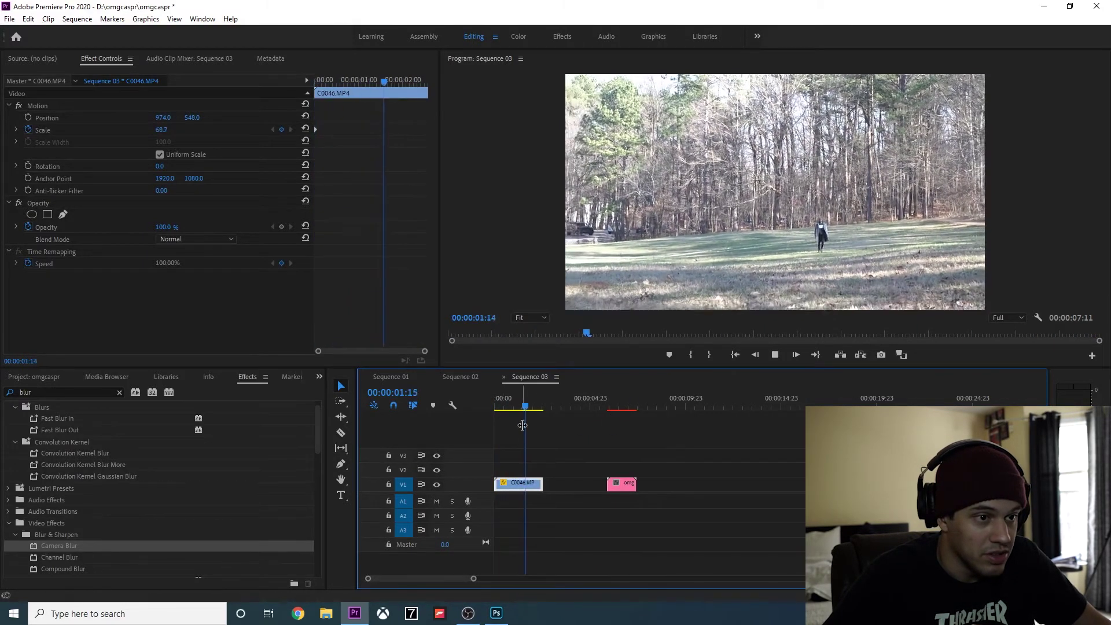
left_click_drag(544, 405, 480, 411)
right_click(520, 493)
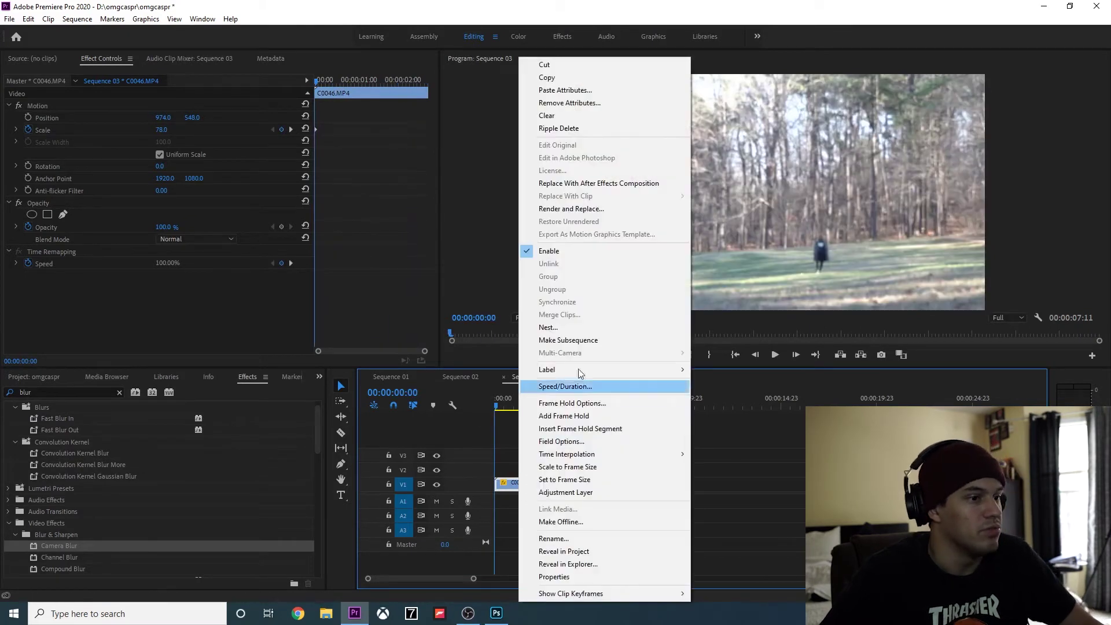
left_click(592, 189)
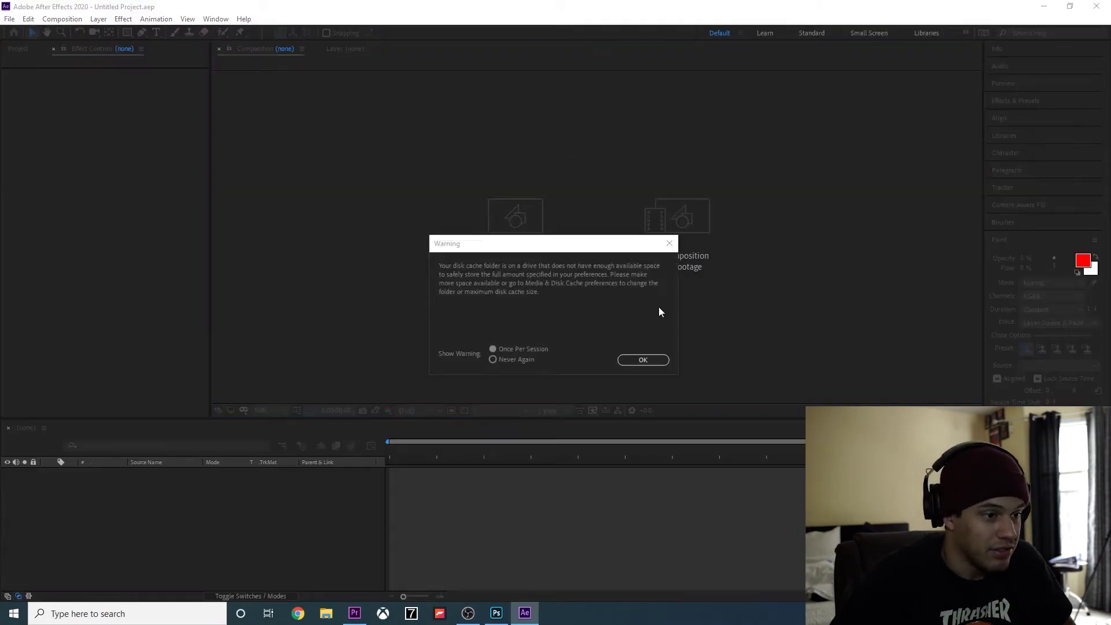
- Dismiss the disk cache warning and save the new project as tut.aep in the omgcaspr folder
left_click(665, 359)
key("ctrl+s")
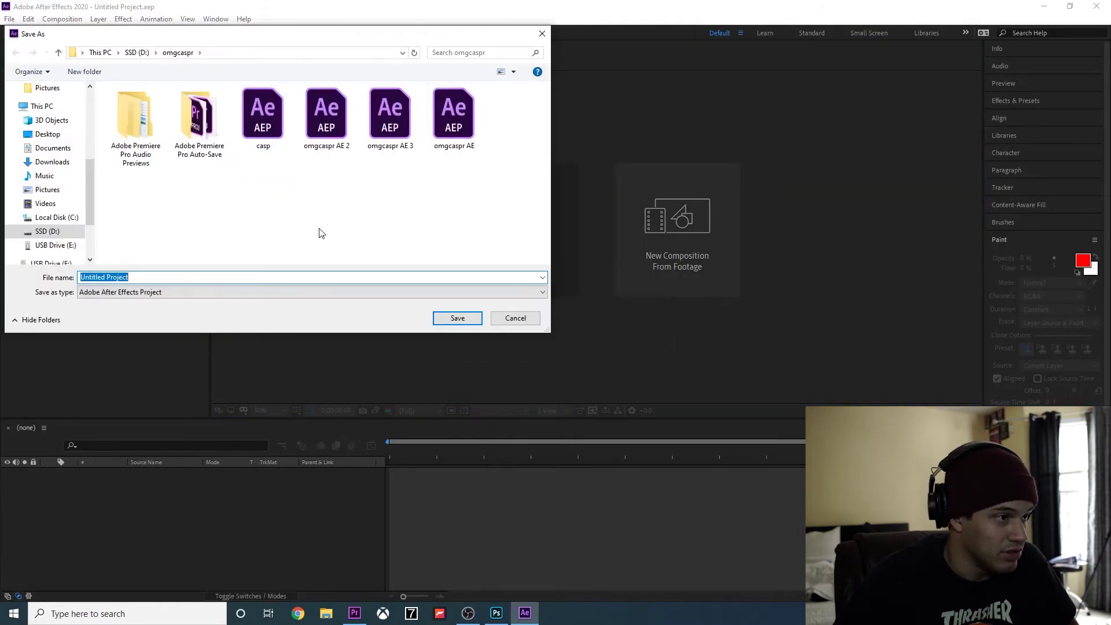
type("new")
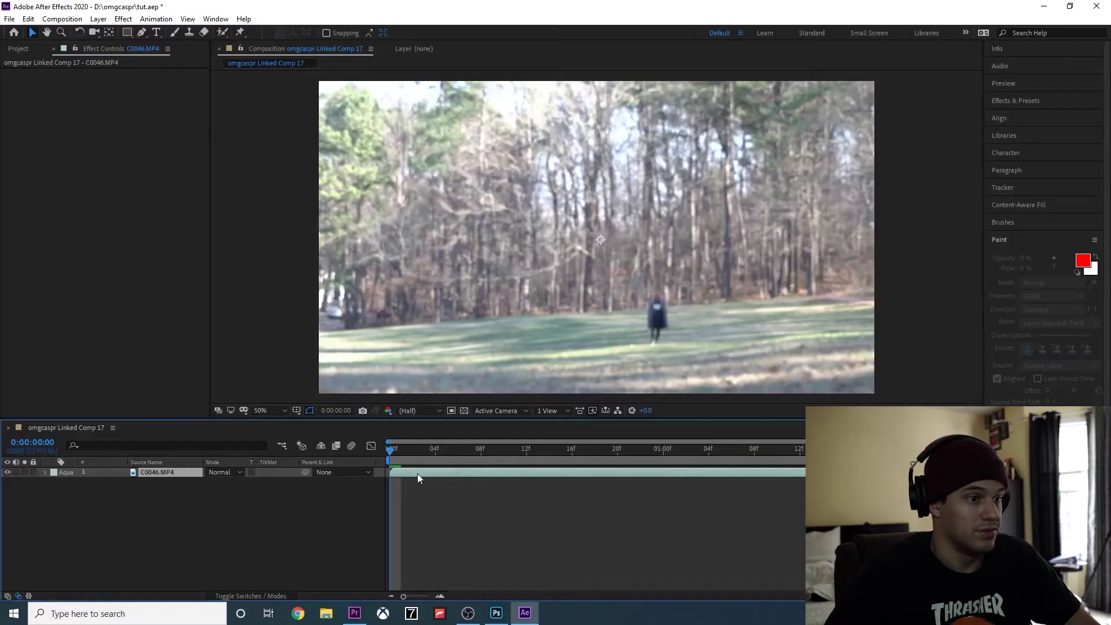
- Reveal the C0046.MP4 layer's Position (974.0, 548.0) and add an expression to it
left_click_drag(391, 452, 516, 449)
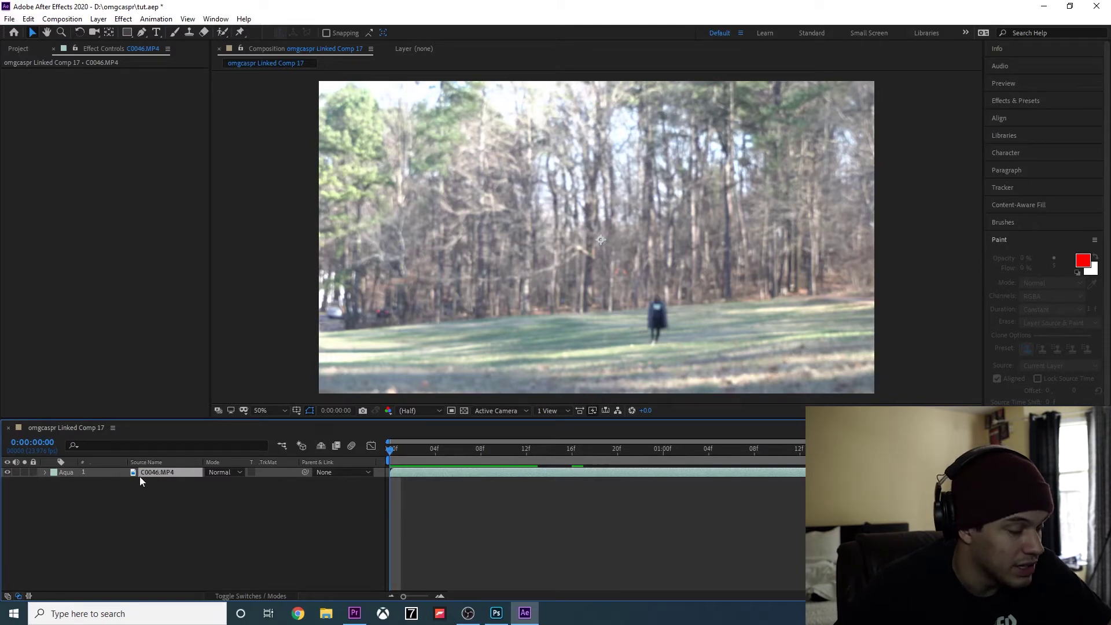
key("p")
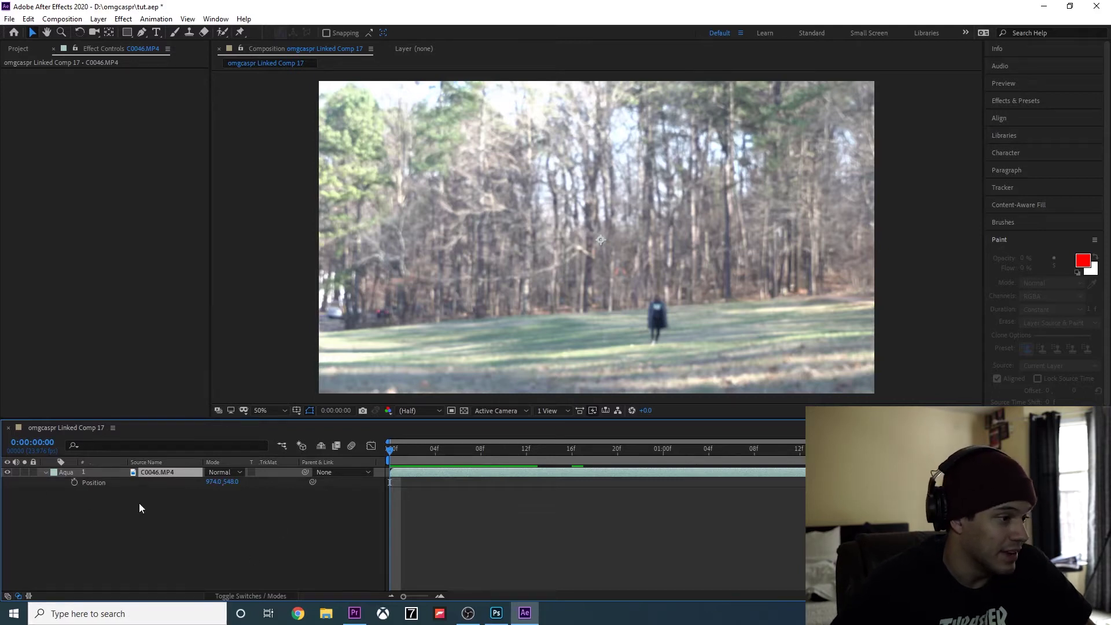
left_click(74, 482)
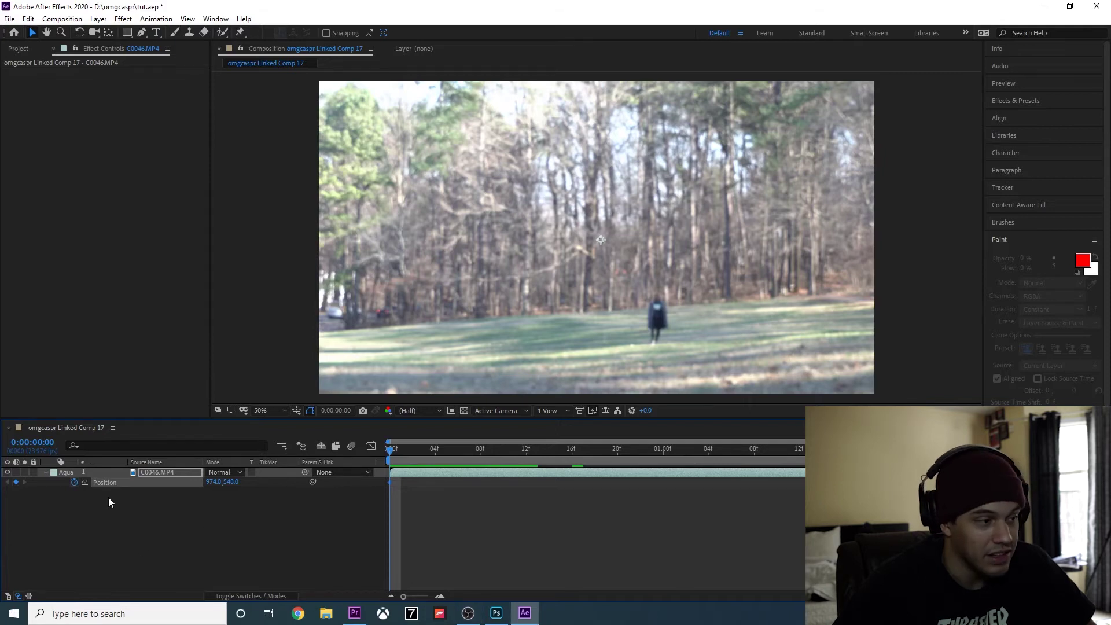
left_click(74, 482, "alt")
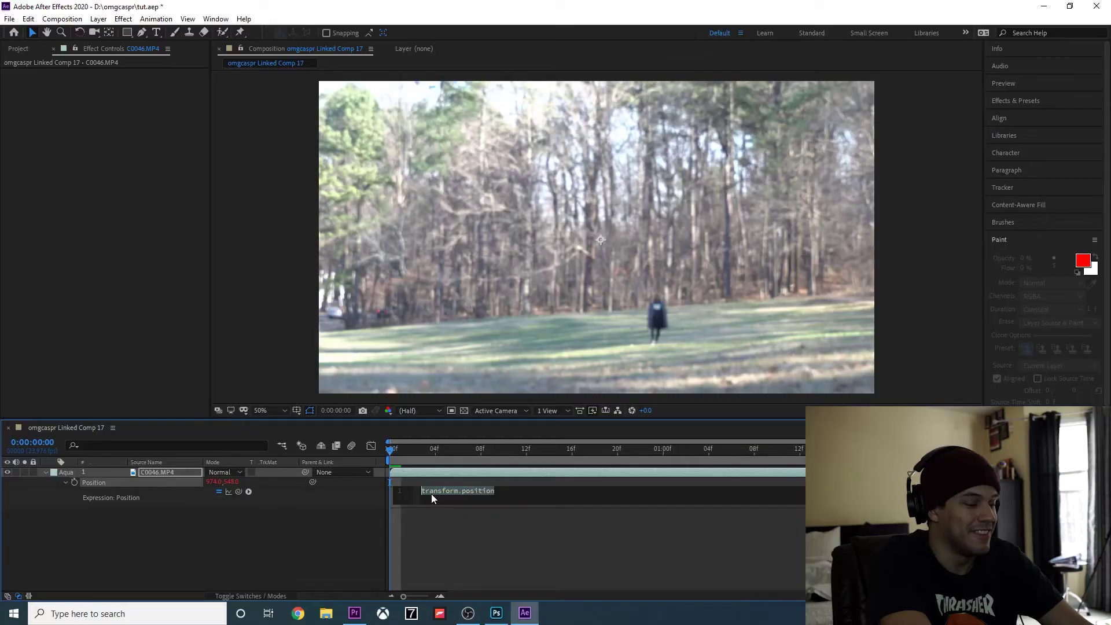
- Enter wiggle(5,35) as the Position expression in place of transform.position
type("wigg")
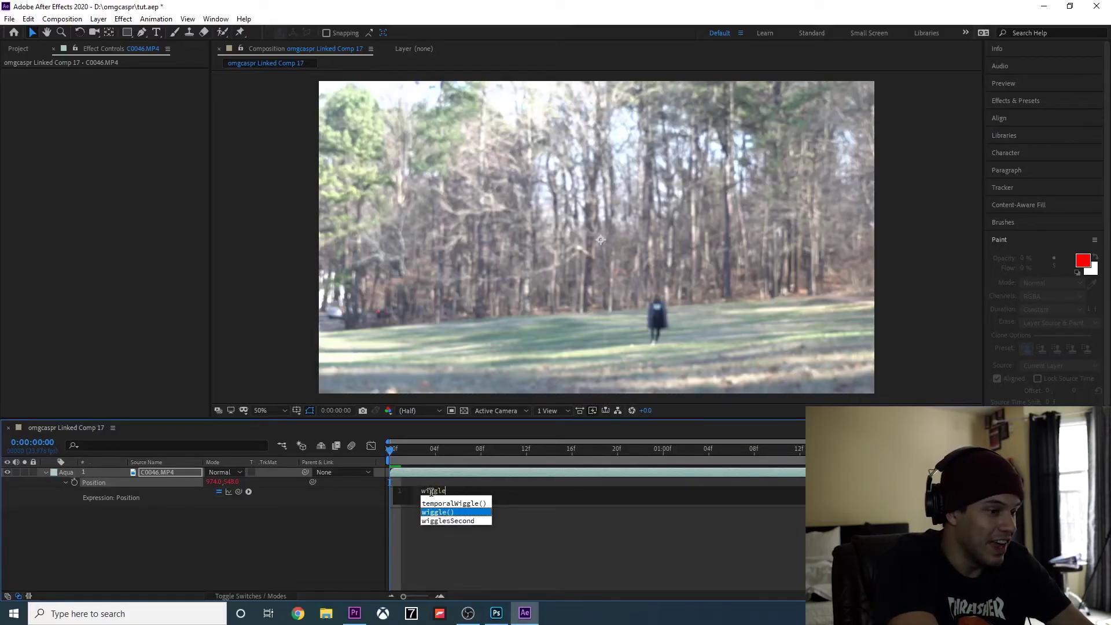
type("le")
key("Return")
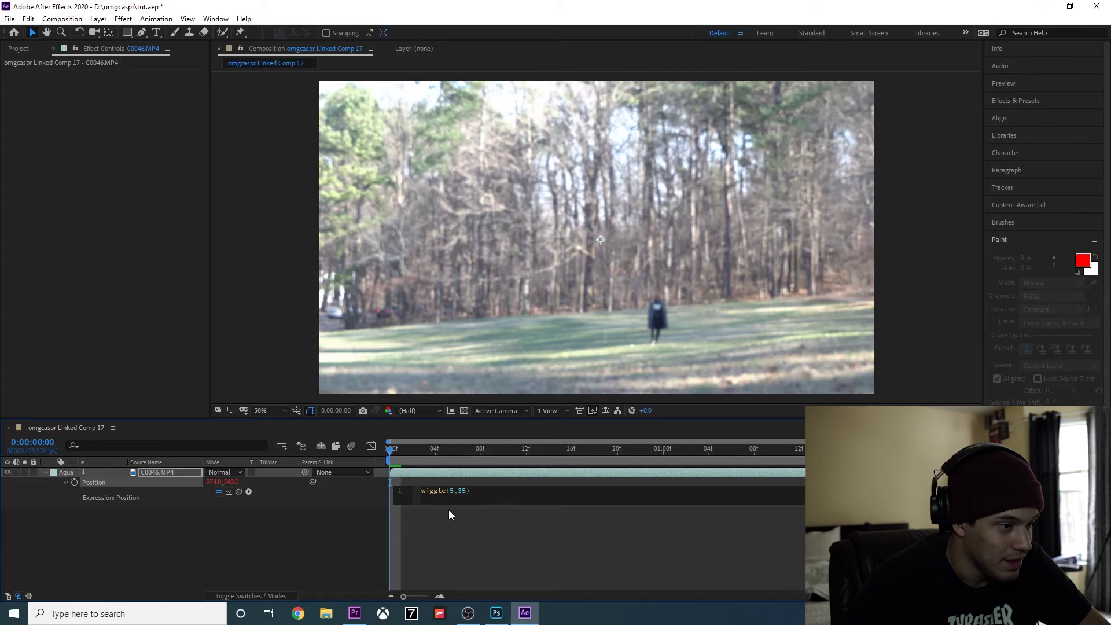
- Commit the wiggle expression, then edit it to wiggle(3,35)
left_click(431, 524)
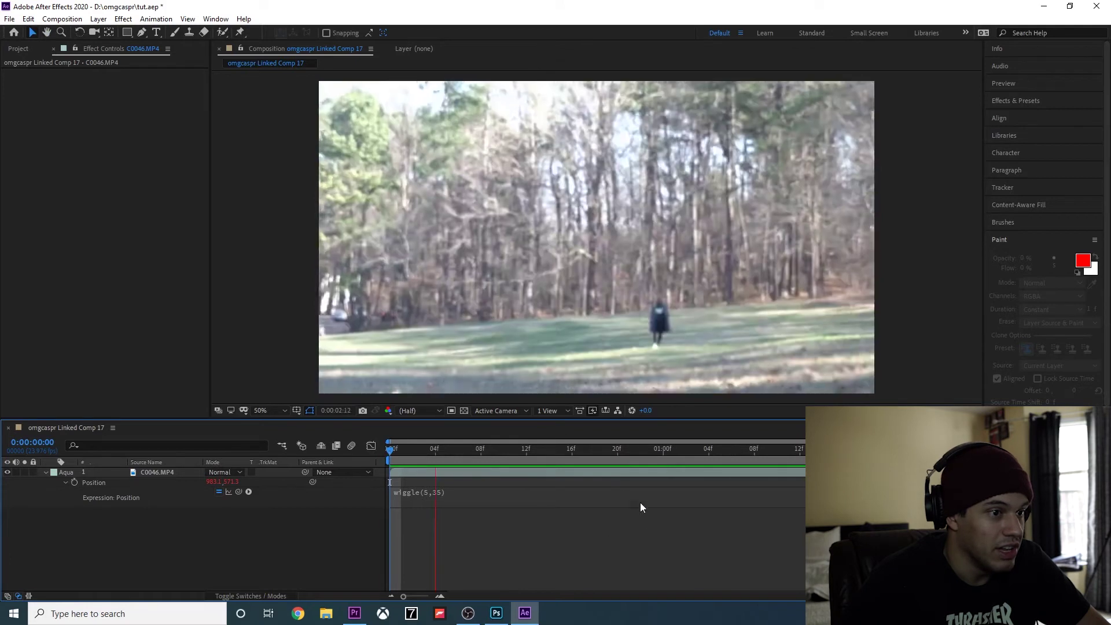
key("space")
left_click(427, 496)
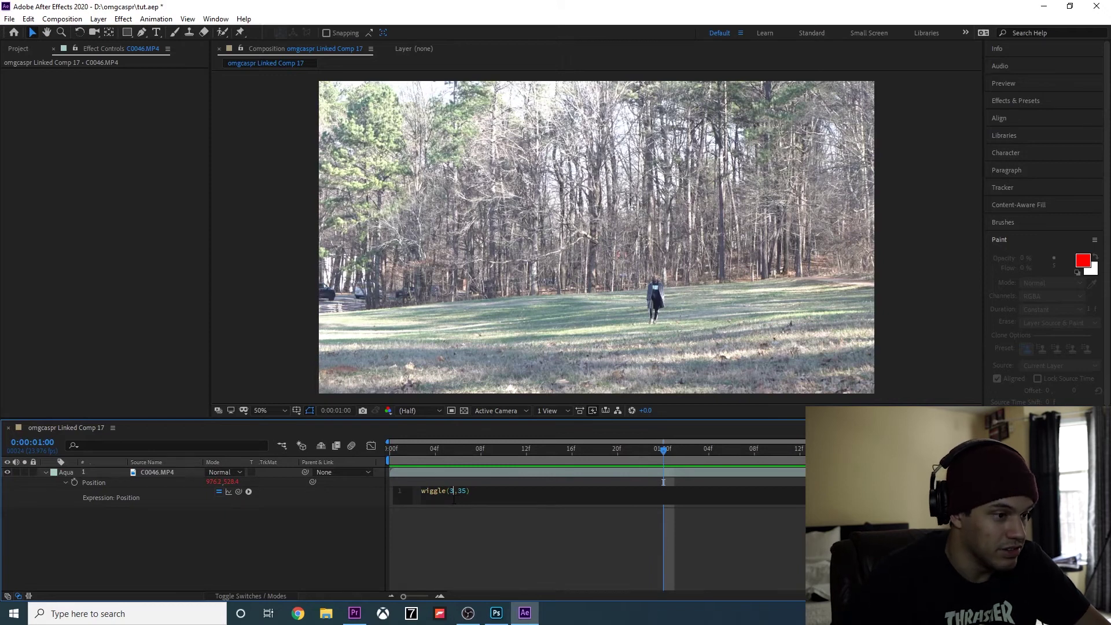
left_click(478, 543)
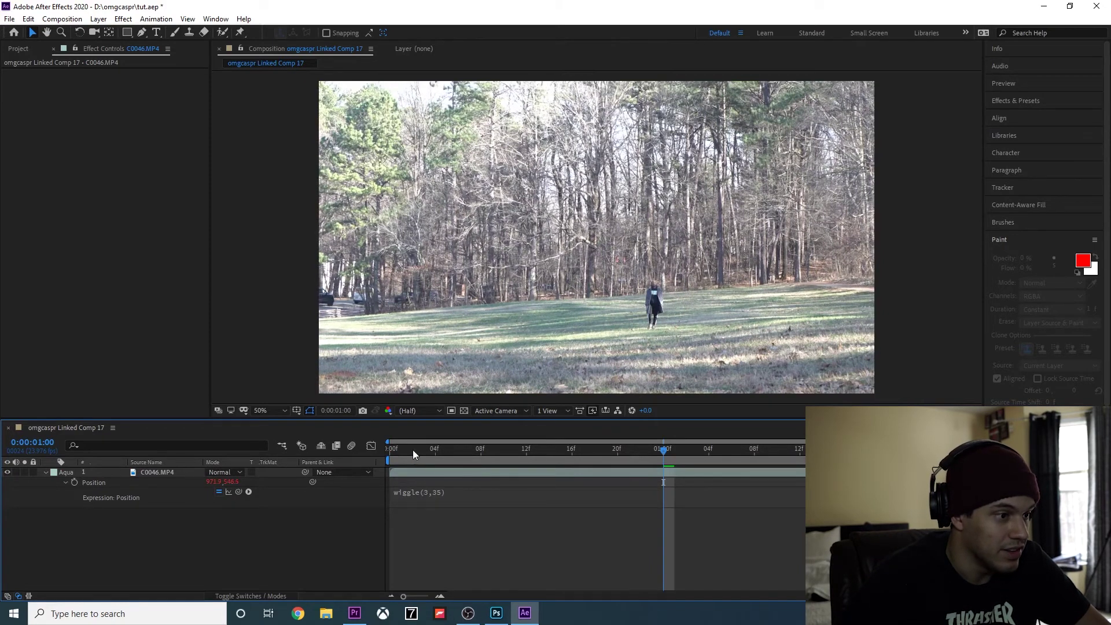
- Preview the shaking footage from the composition's first frame
left_click_drag(412, 450, 362, 454)
key("space")
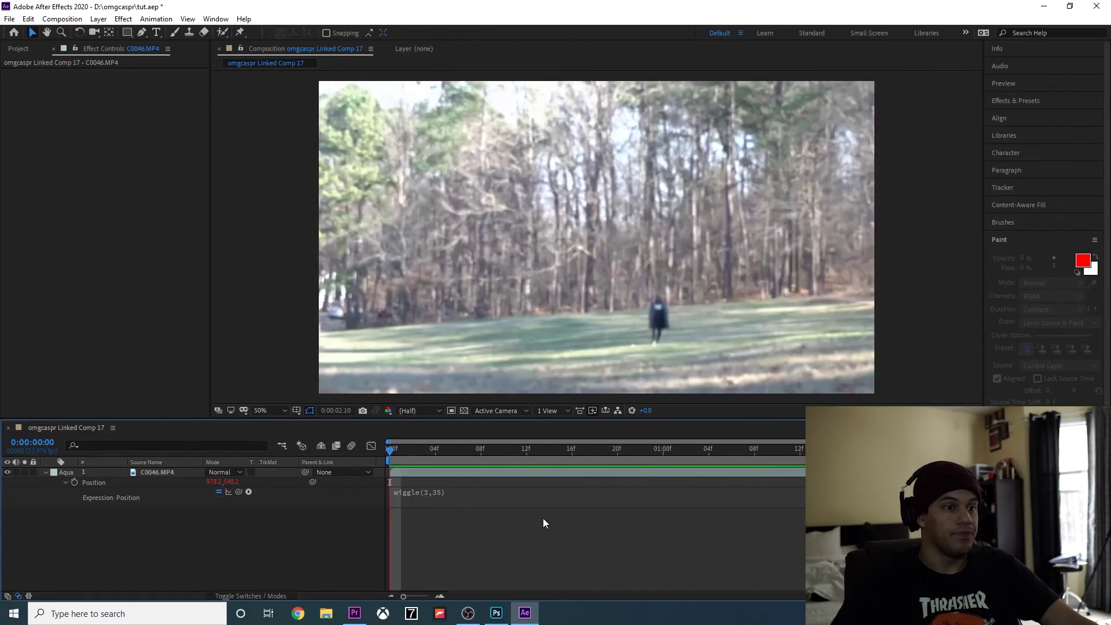
key("space")
key("space")
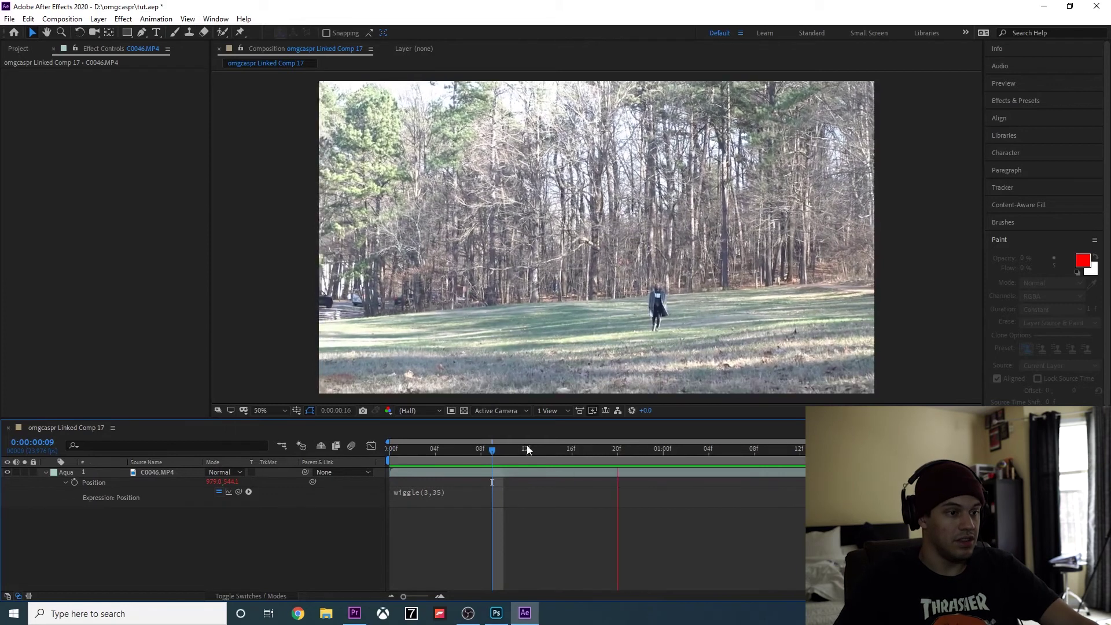
left_click_drag(526, 445, 370, 443)
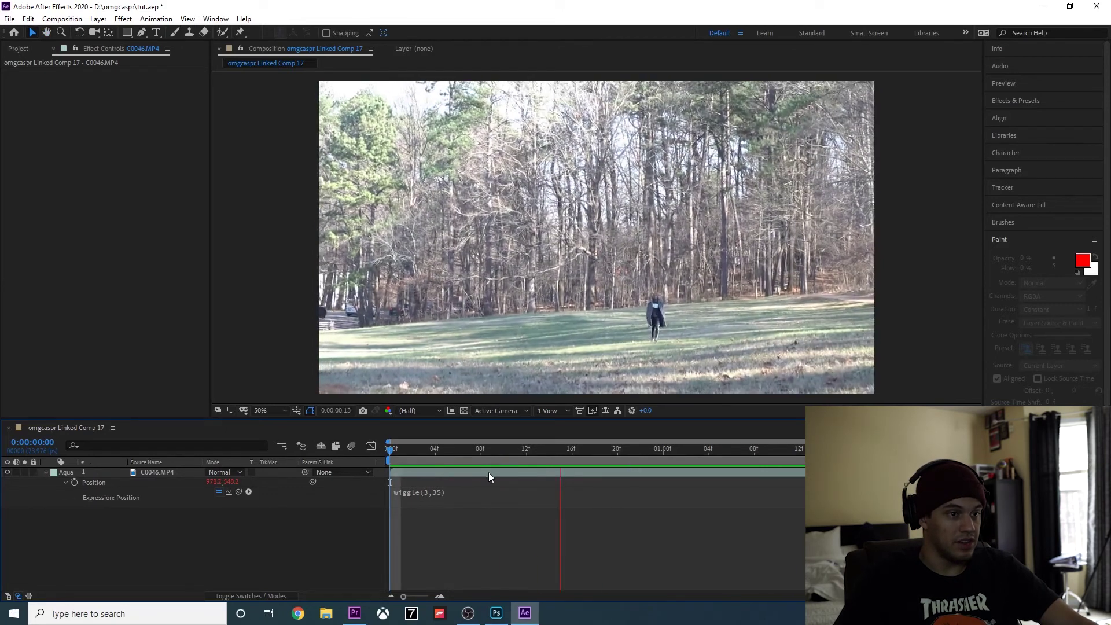
key("space")
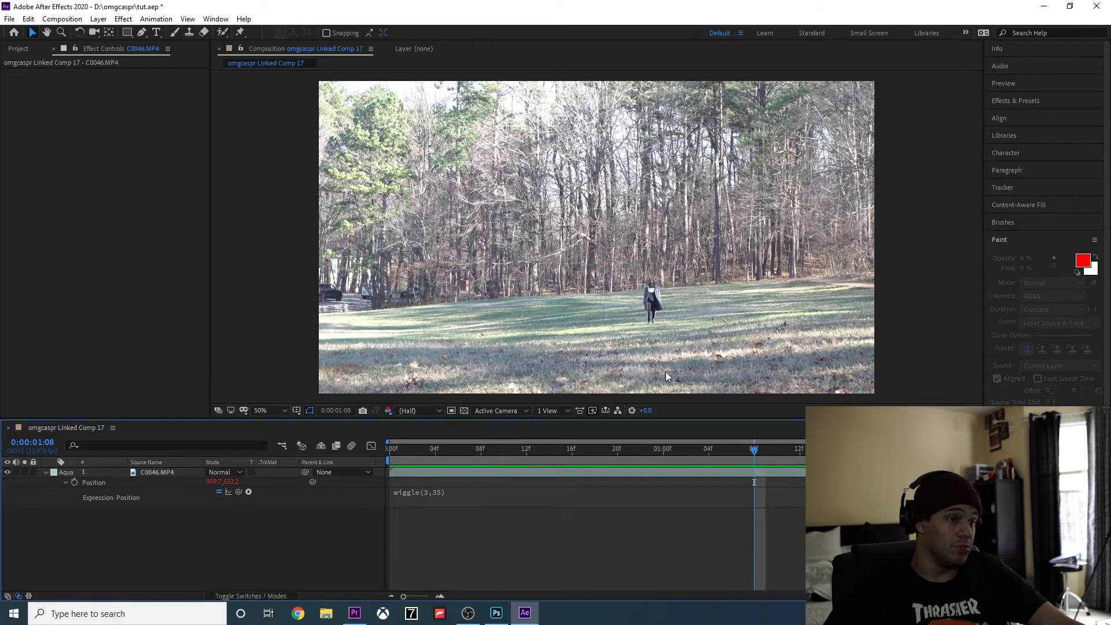
- Select the C0046.MP4 layer and reveal its Scale property
left_click(164, 476)
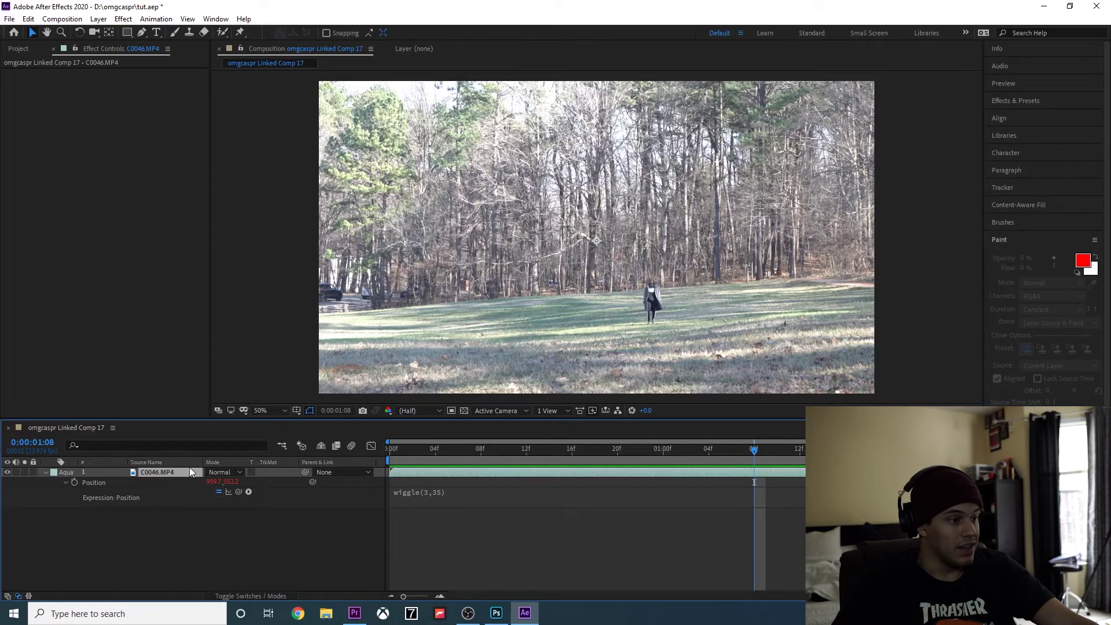
left_click(176, 502)
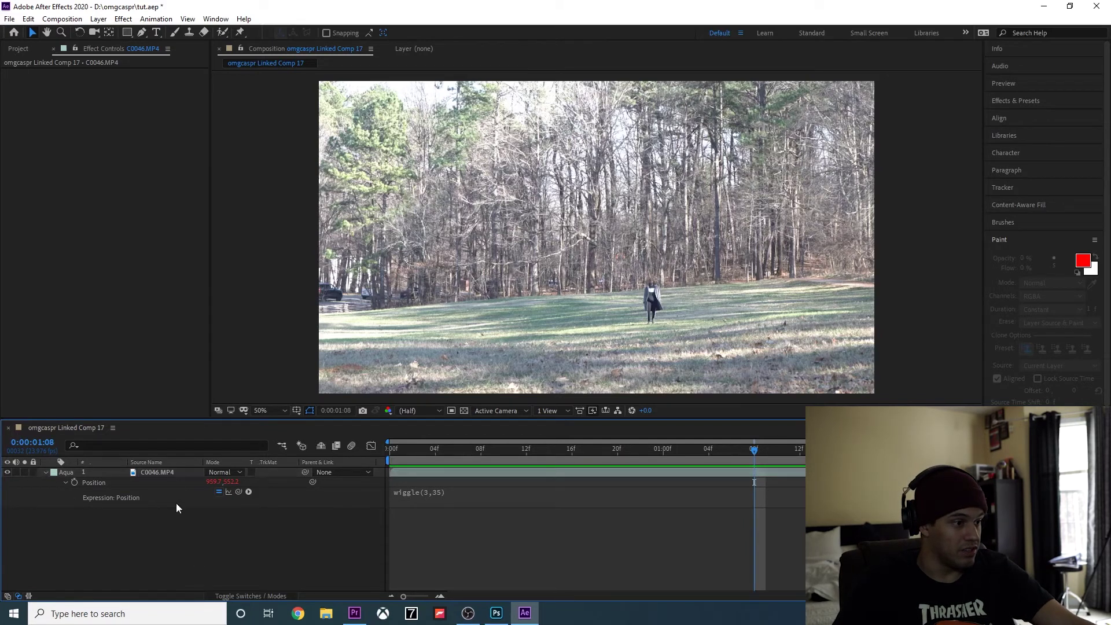
left_click(169, 470)
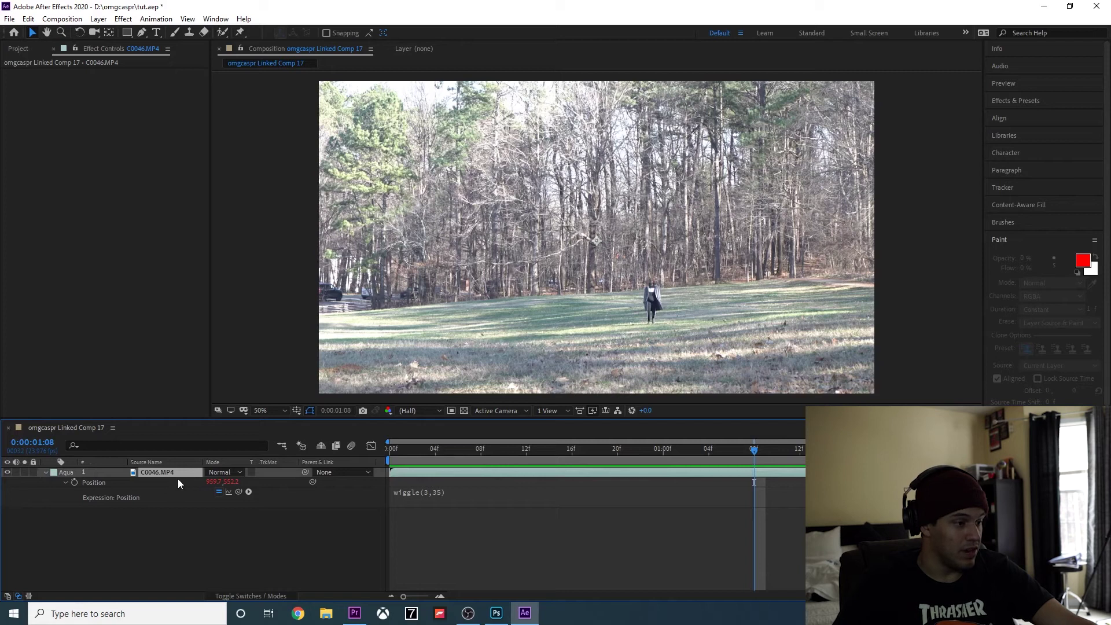
key("s")
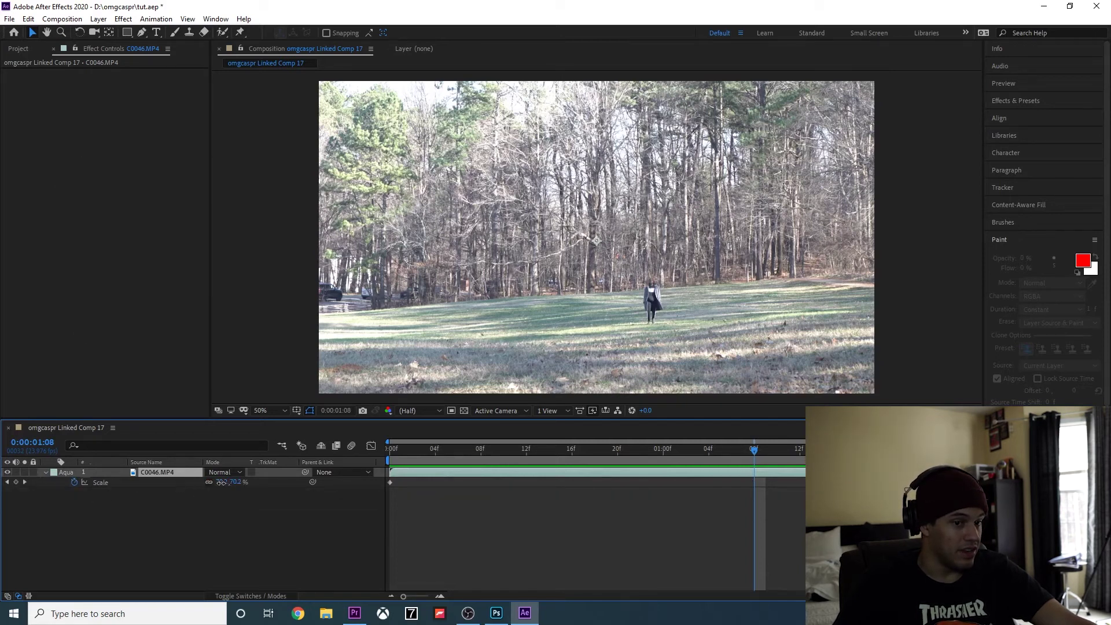
- Keyframe the clip's Scale, setting 93% at the first frame so it zooms over time
left_click_drag(222, 482, 213, 485)
key("space")
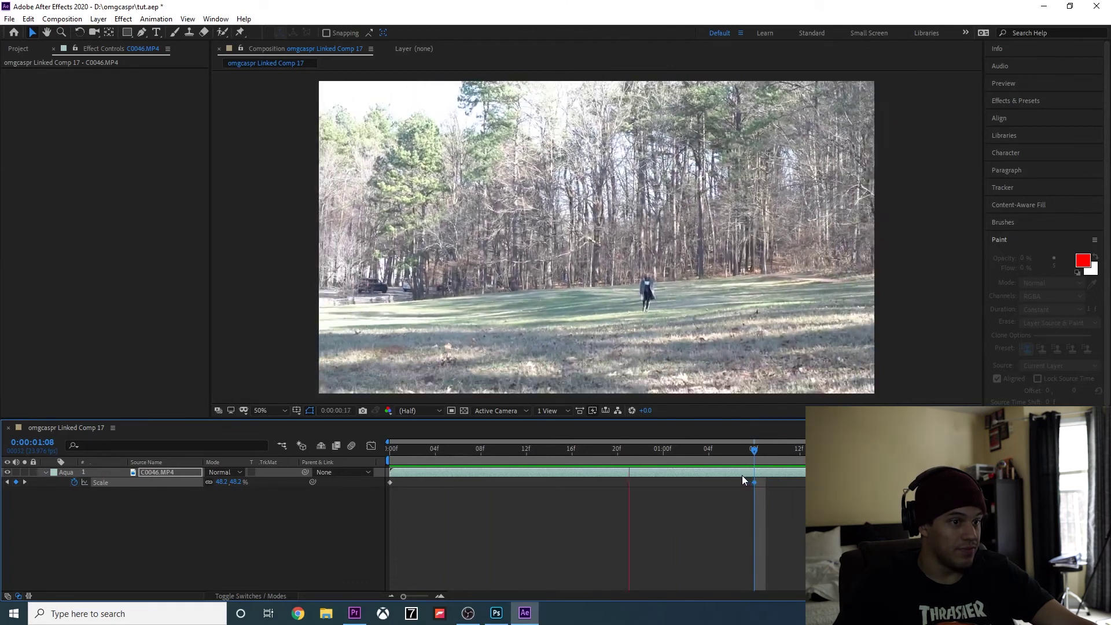
left_click(745, 466)
left_click_drag(744, 450, 377, 461)
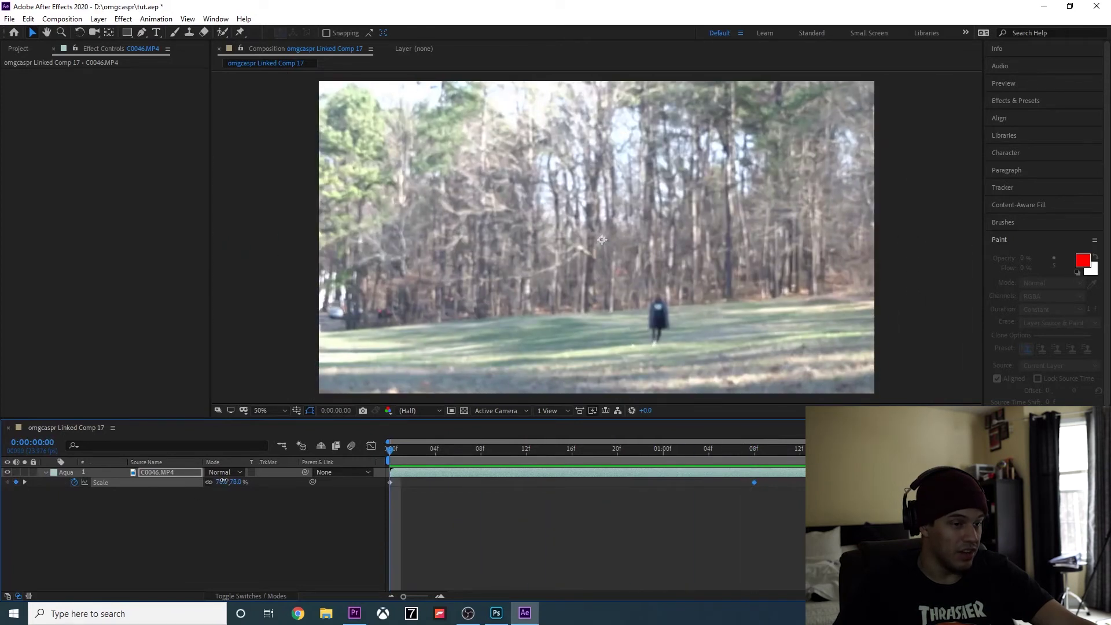
left_click_drag(223, 481, 237, 494)
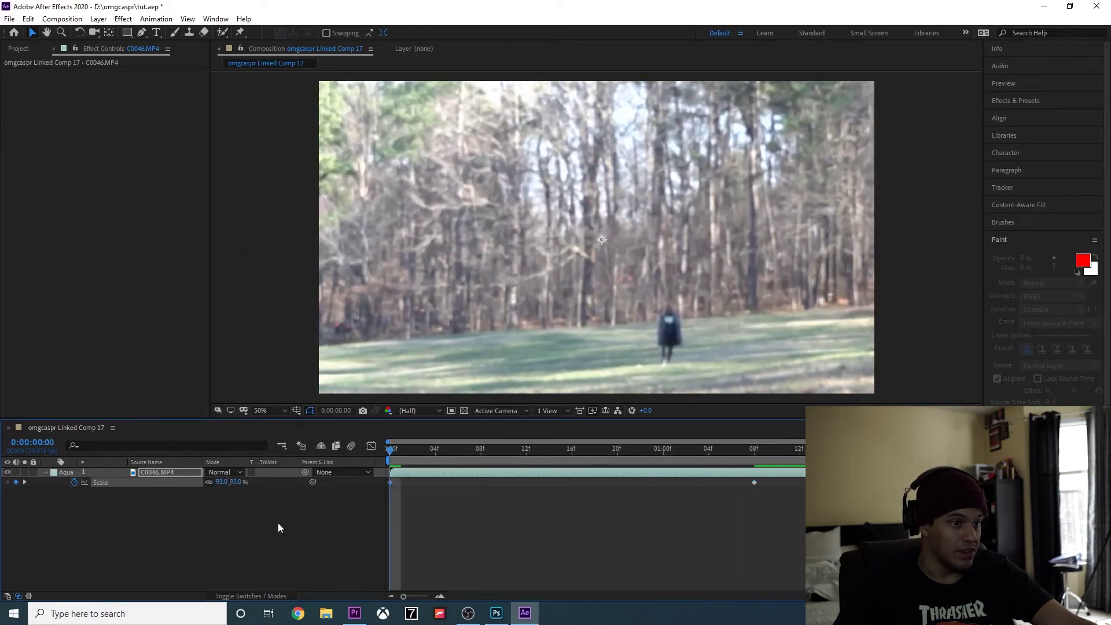
key("space")
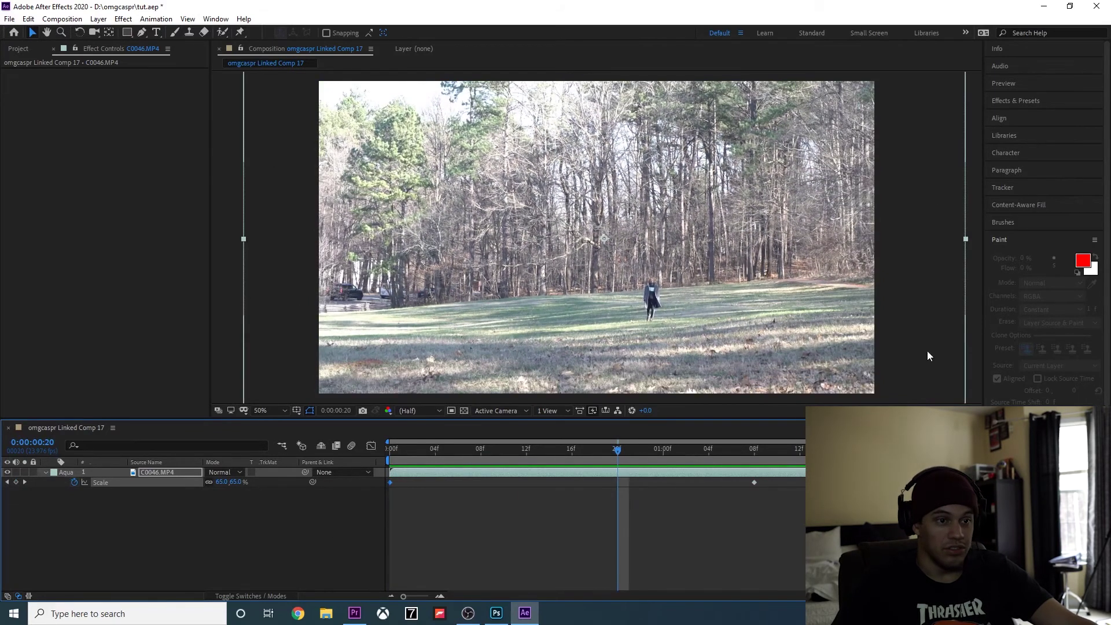
key("space")
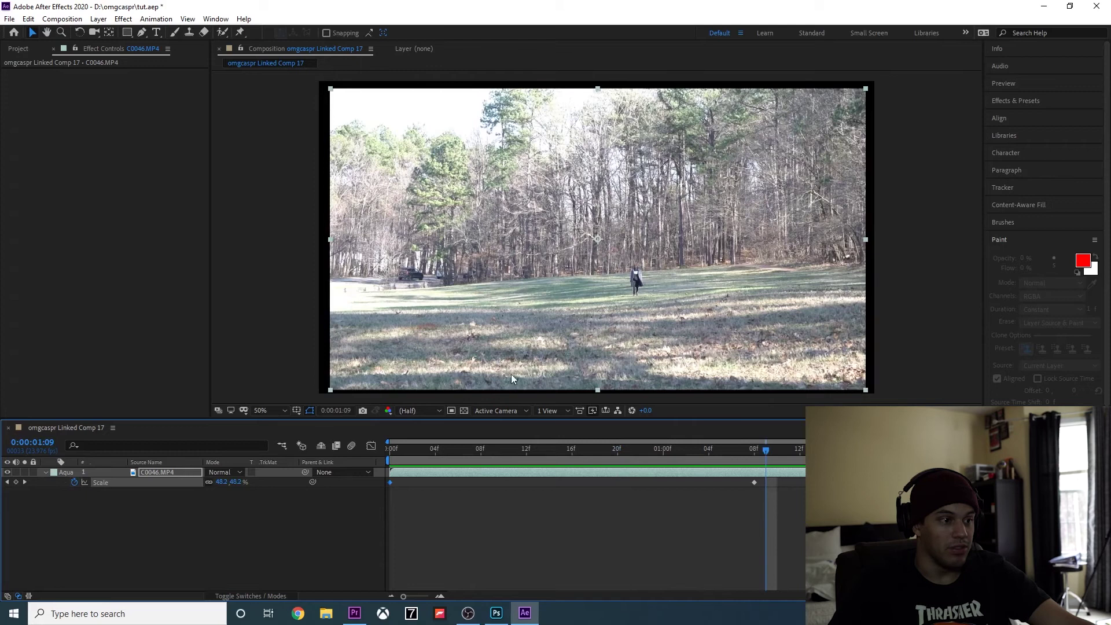
- Preview the zoom animation from the first frame and save tut.aep
key("Home")
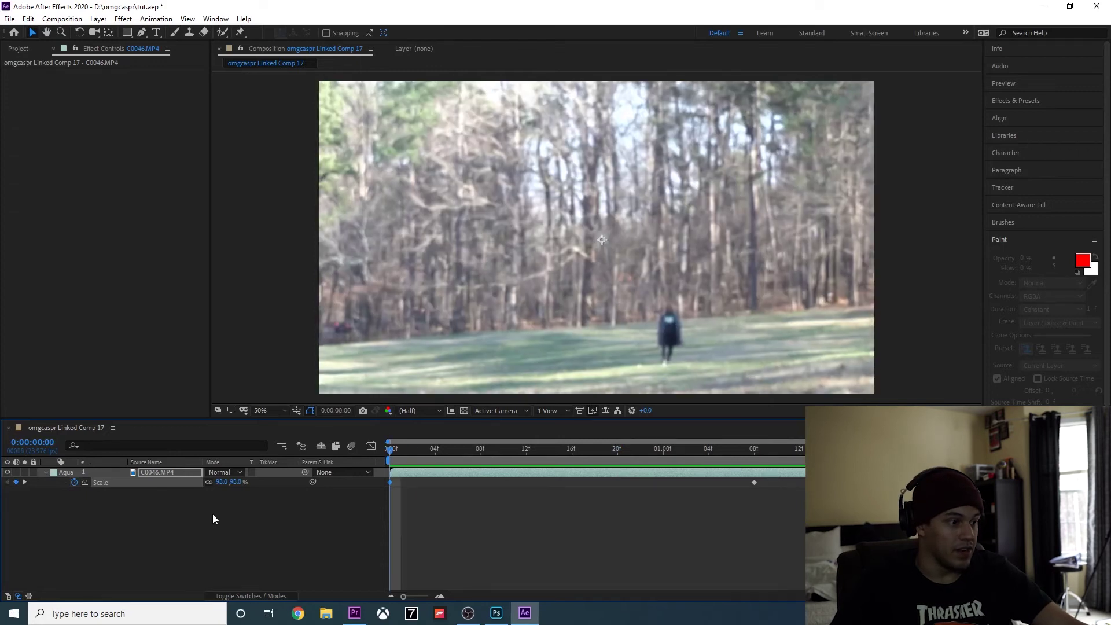
key("space")
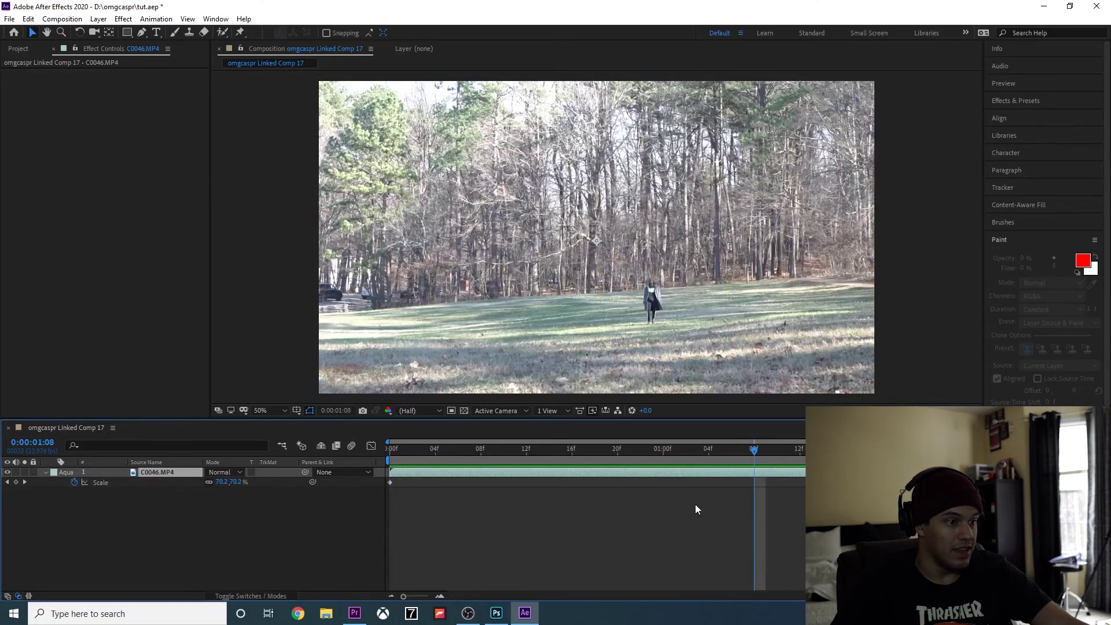
left_click(380, 453)
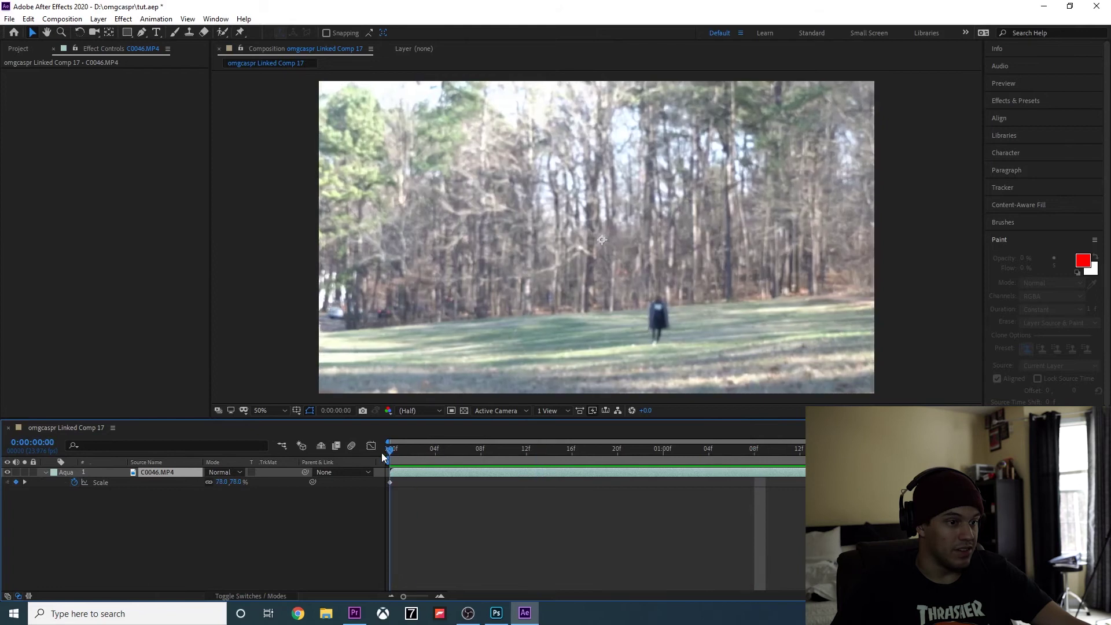
key("space")
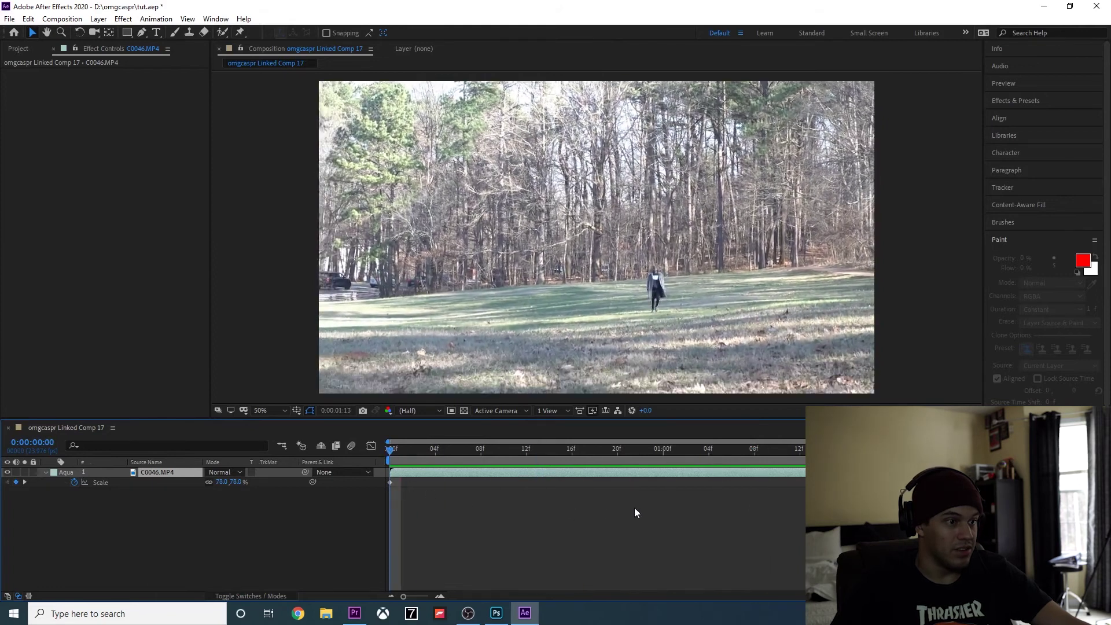
key("space")
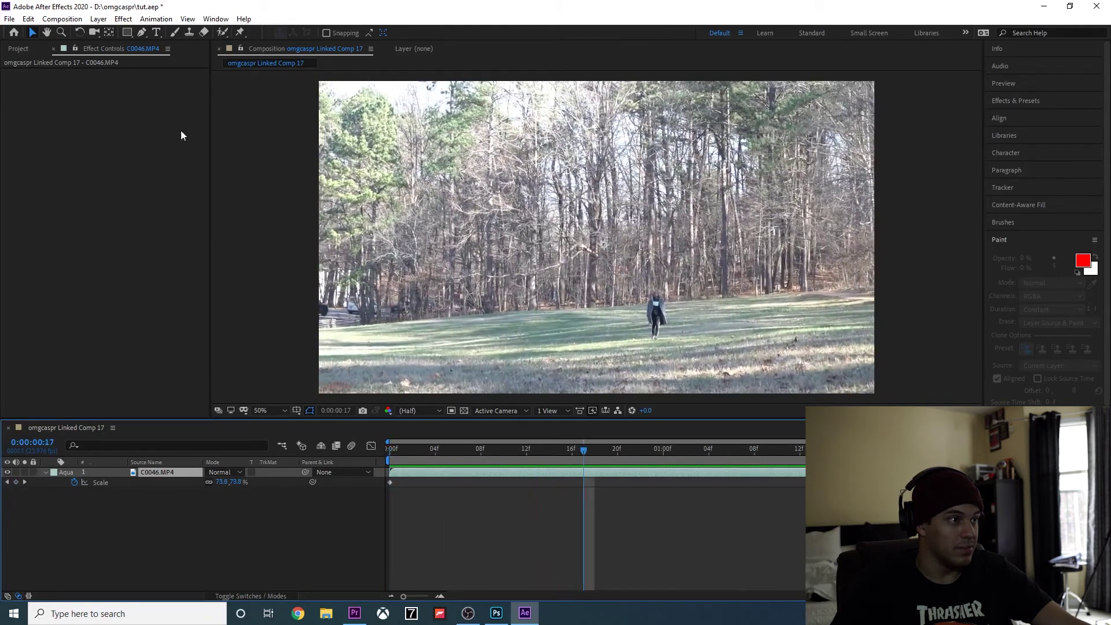
left_click(10, 19)
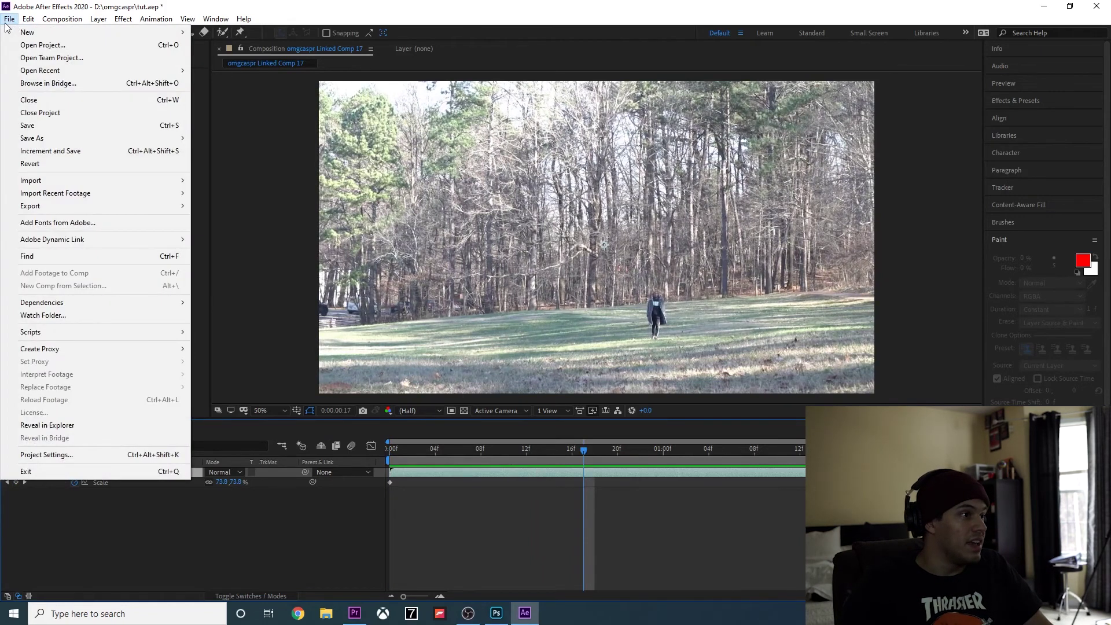
left_click(36, 127)
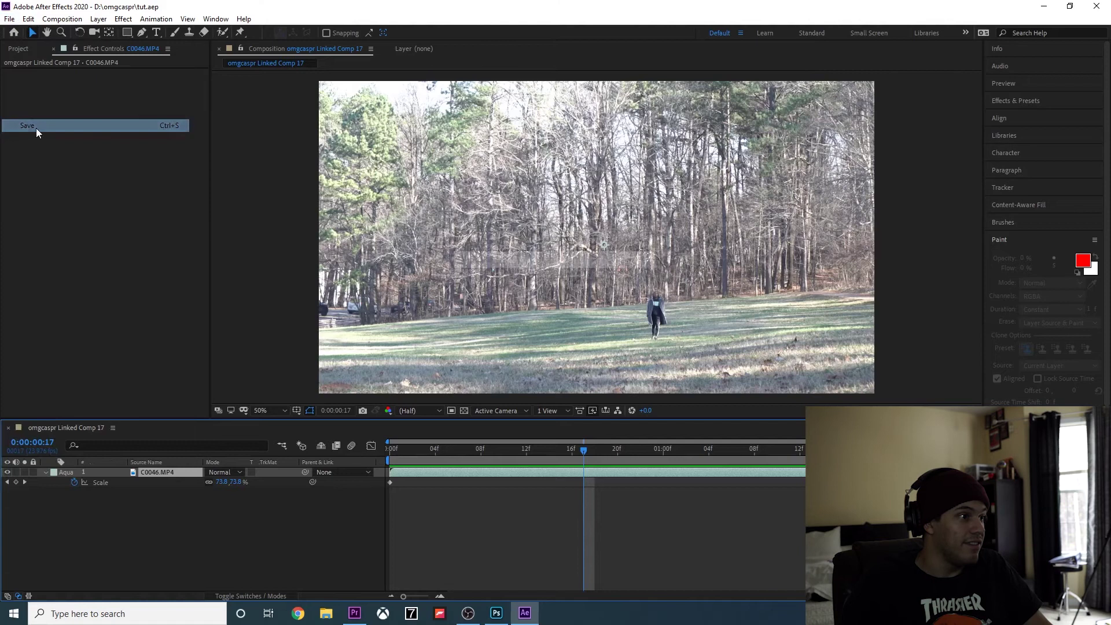
- Switch back to Premiere Pro and play Sequence 03 in the maximized Program monitor
left_click(1049, 7)
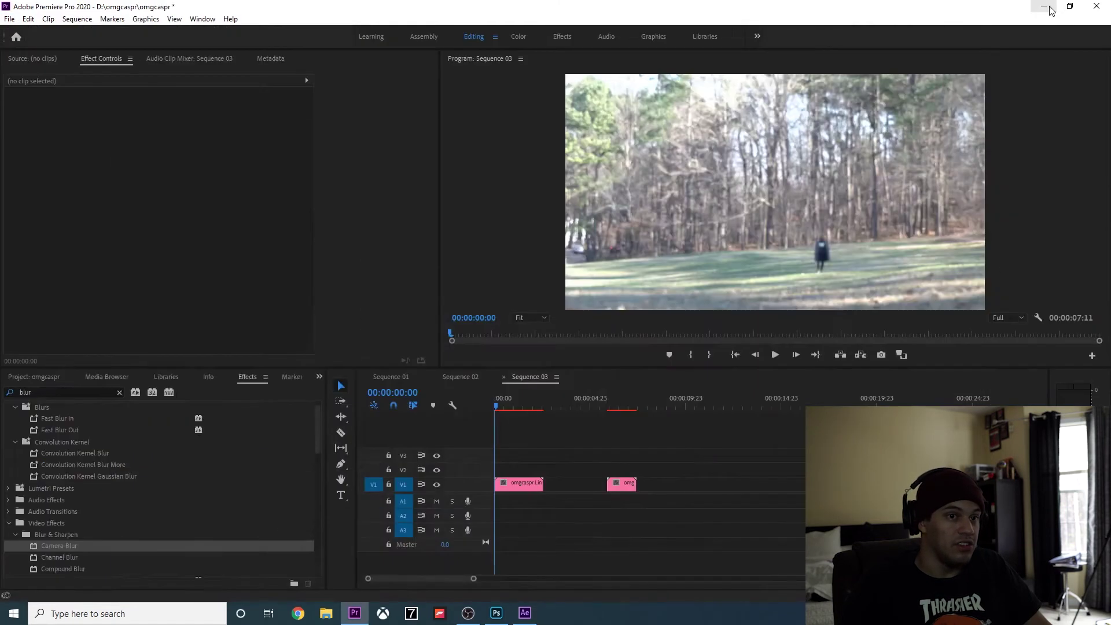
left_click(496, 406)
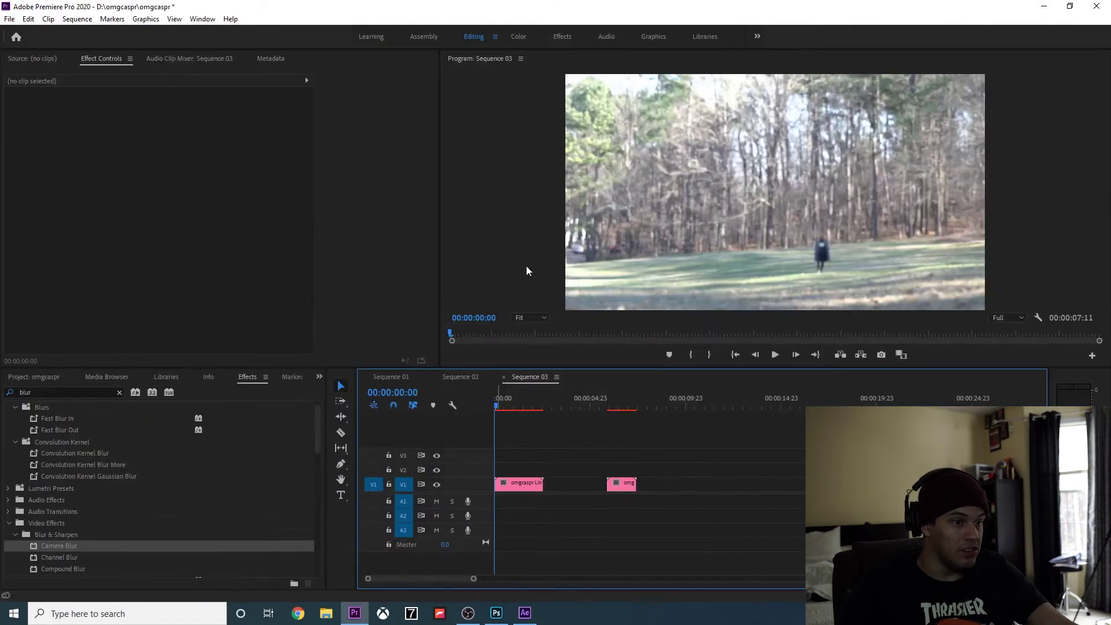
left_click(501, 196)
key("grave")
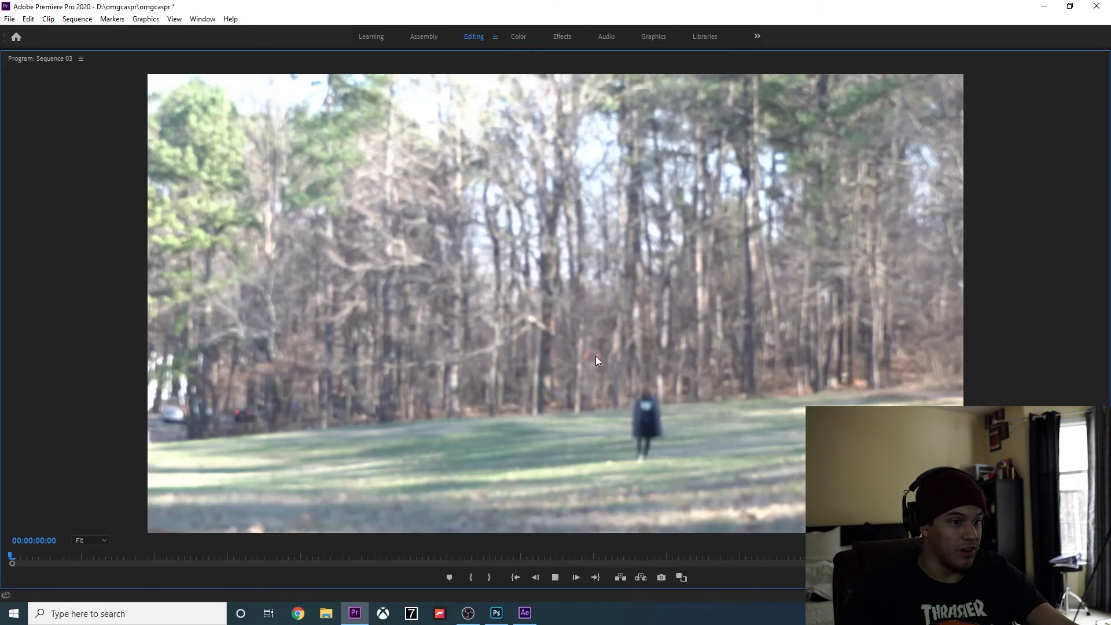
key("space")
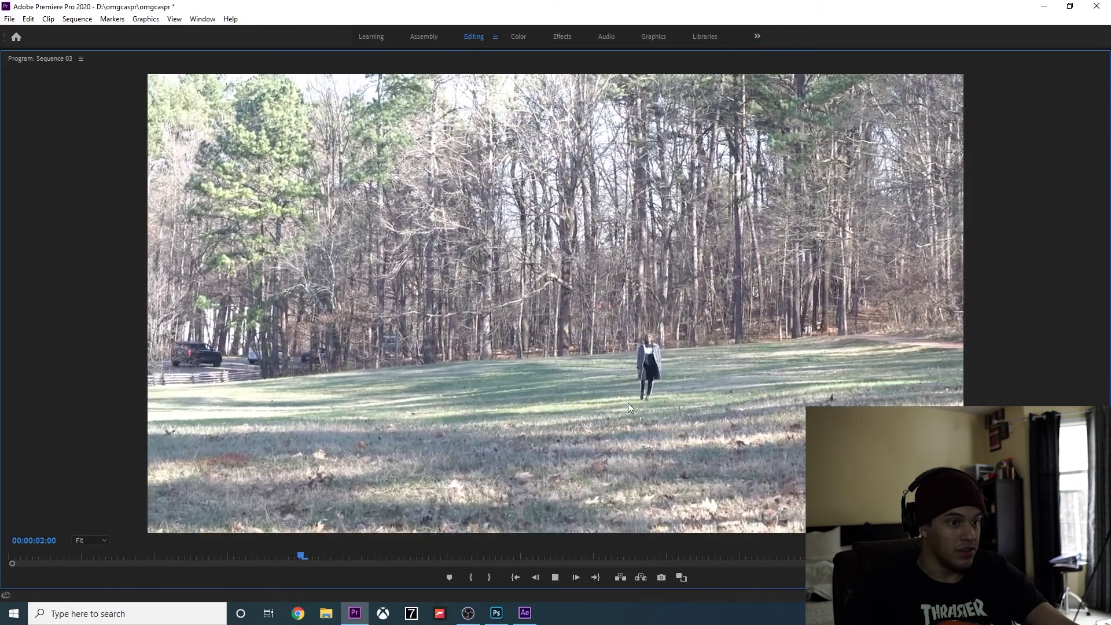
key("grave")
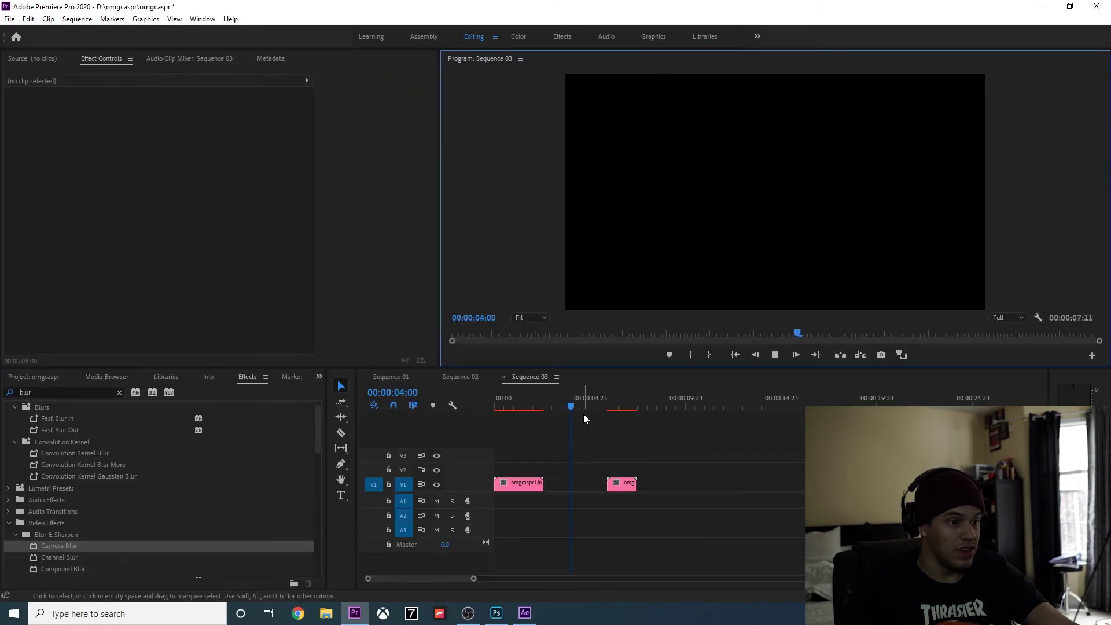
- Rewind Sequence 03 and replay it maximized to review the shake and zoom
left_click(550, 412)
key("Home")
key("space")
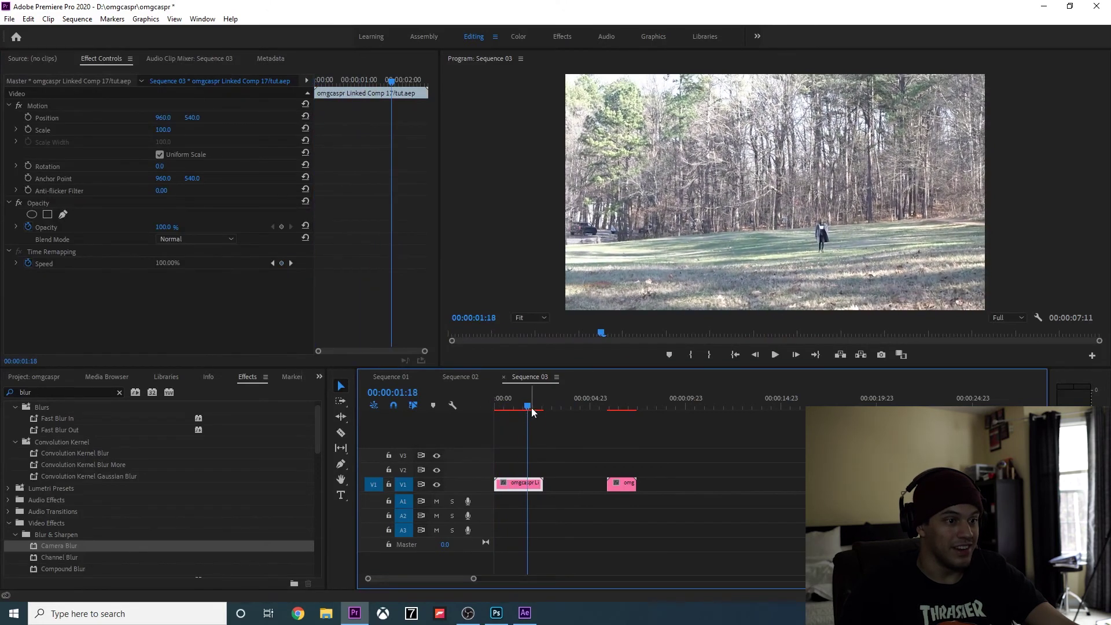
key("space")
key("Home")
key("grave")
key("grave")
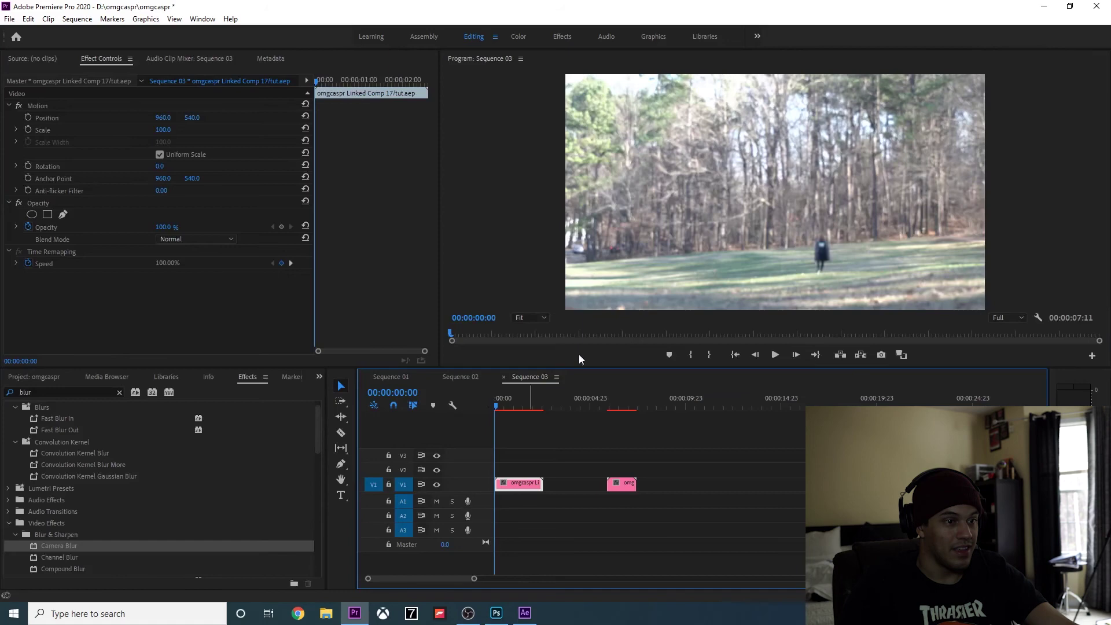
key("space")
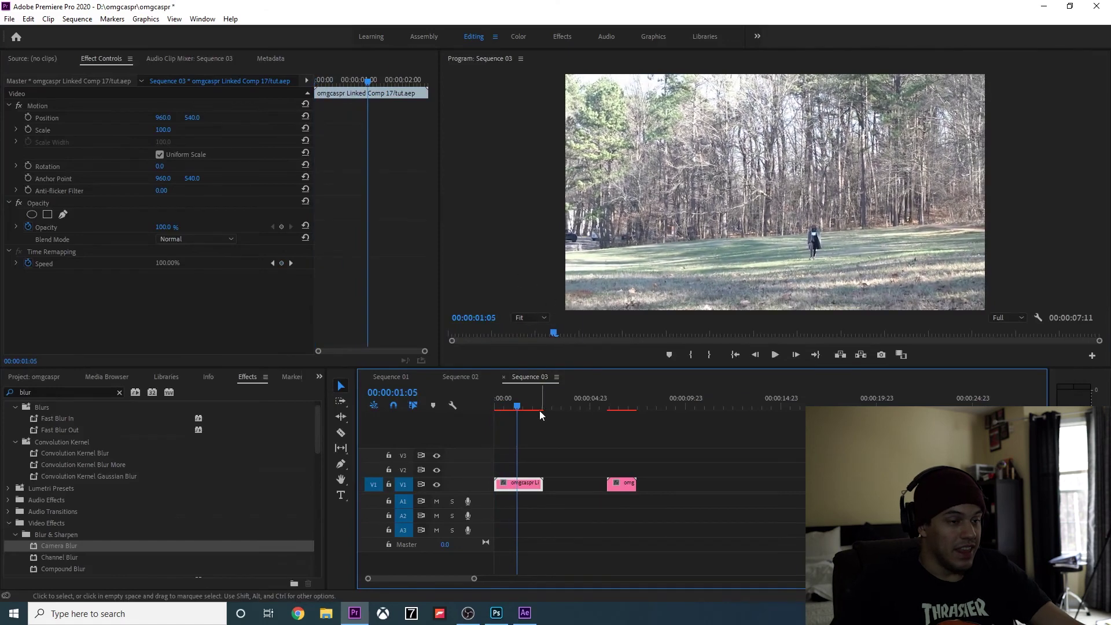